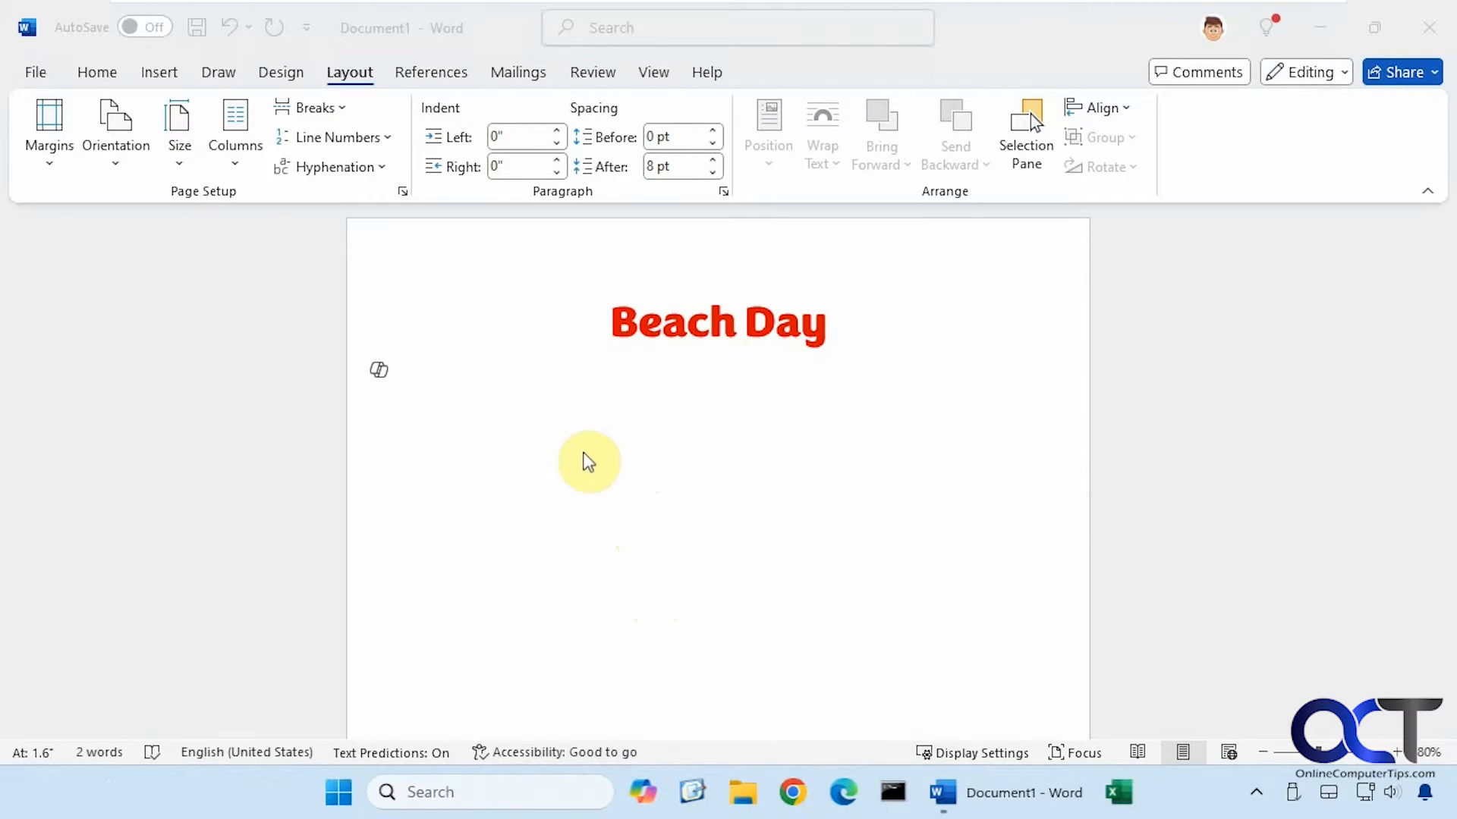
Below the Beach Day title, browse the Stock Images library, close it, and reopen the Pictures source list
left_click(543, 446)
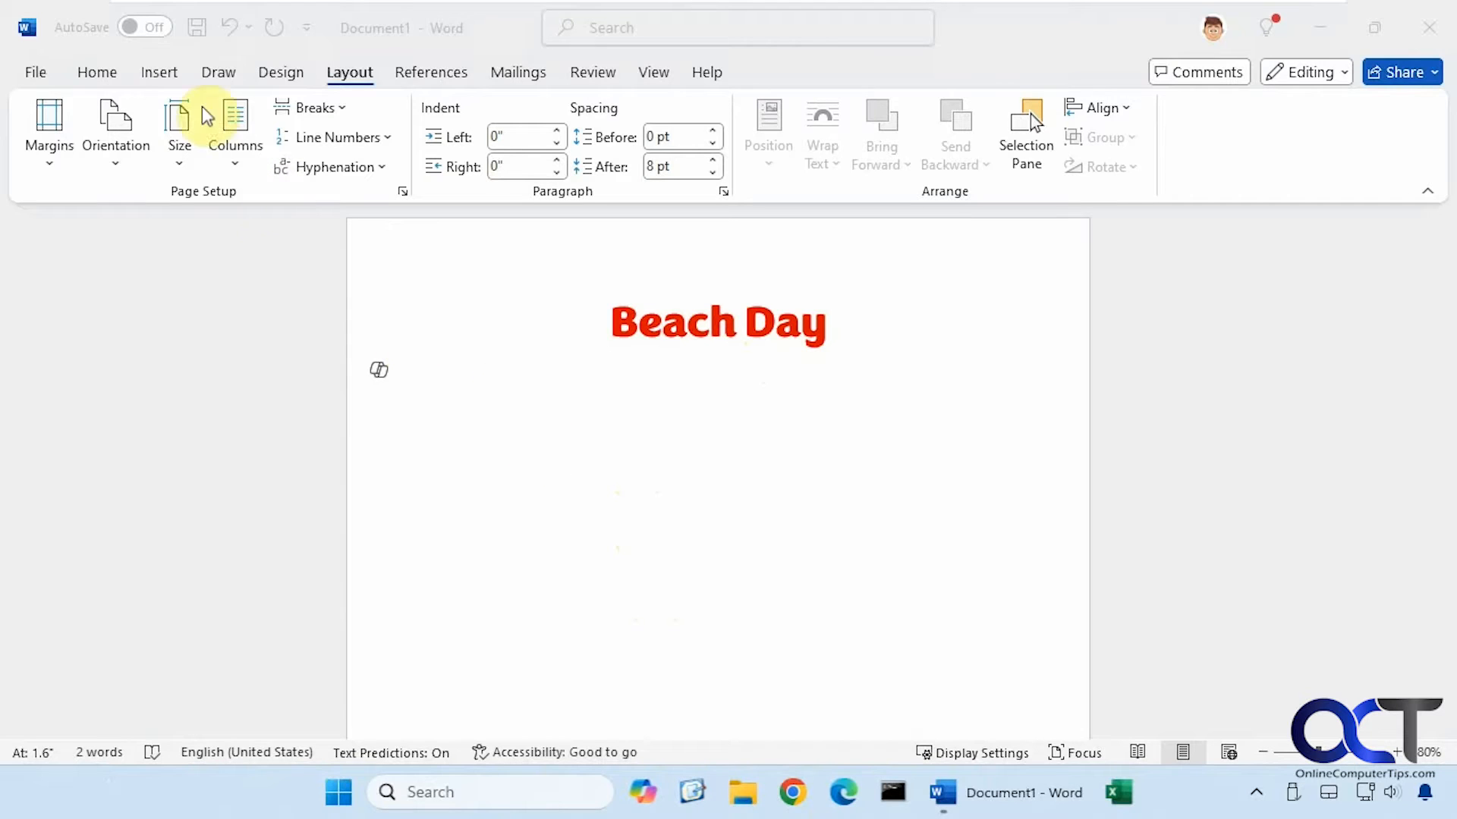
left_click(166, 71)
left_click(259, 174)
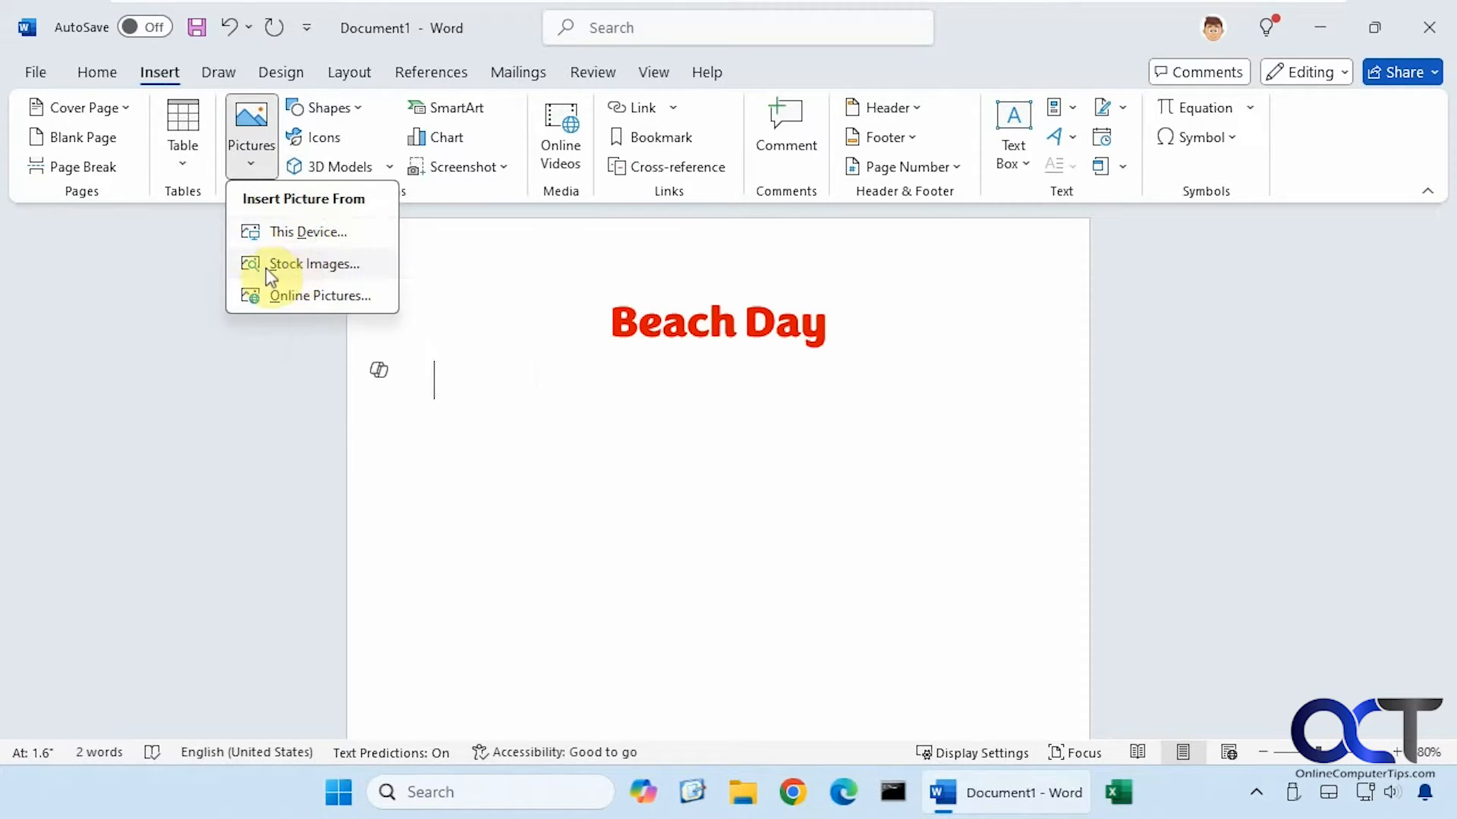
left_click(302, 264)
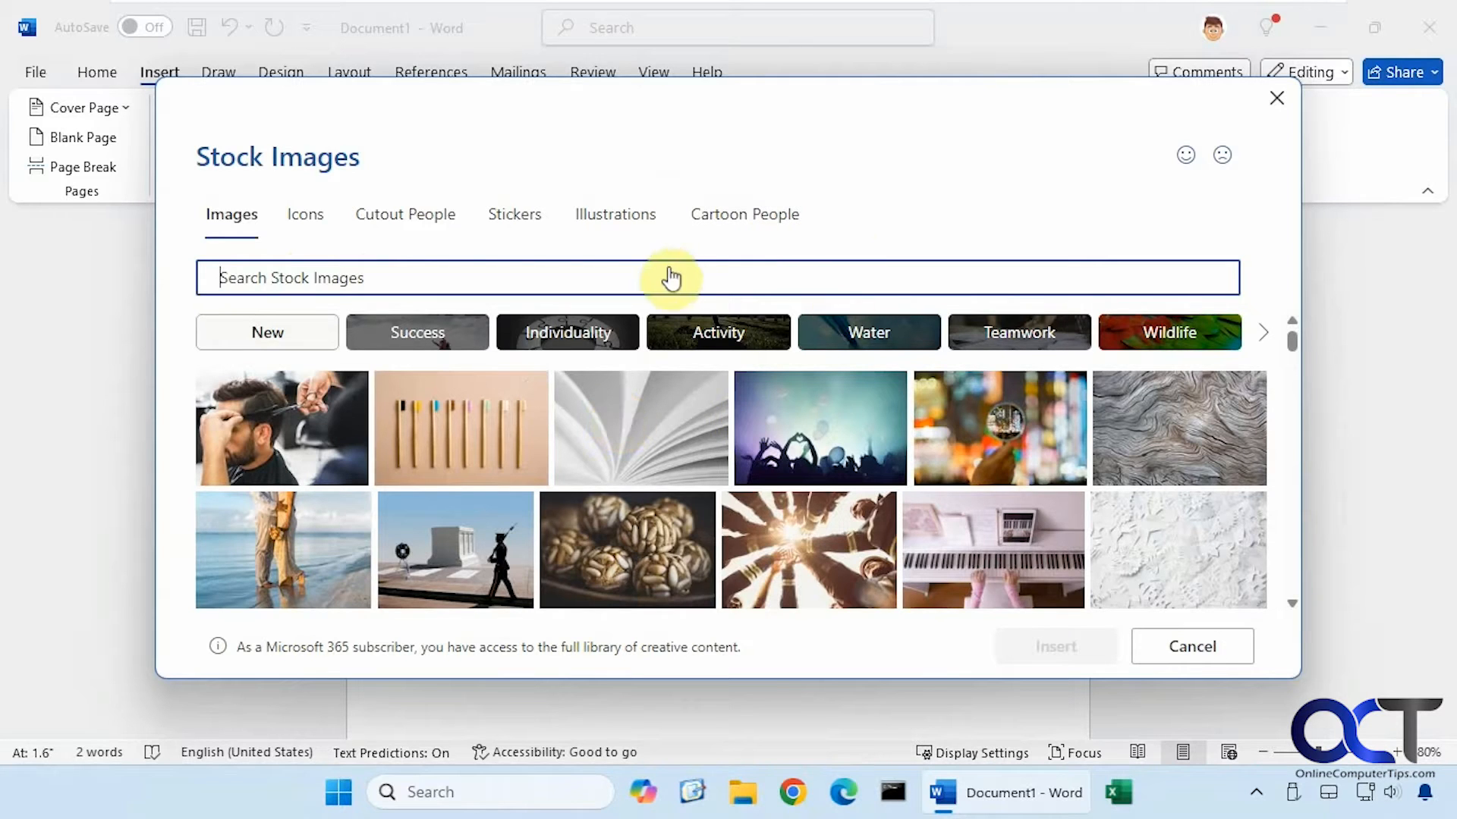
left_click(1275, 98)
left_click(251, 137)
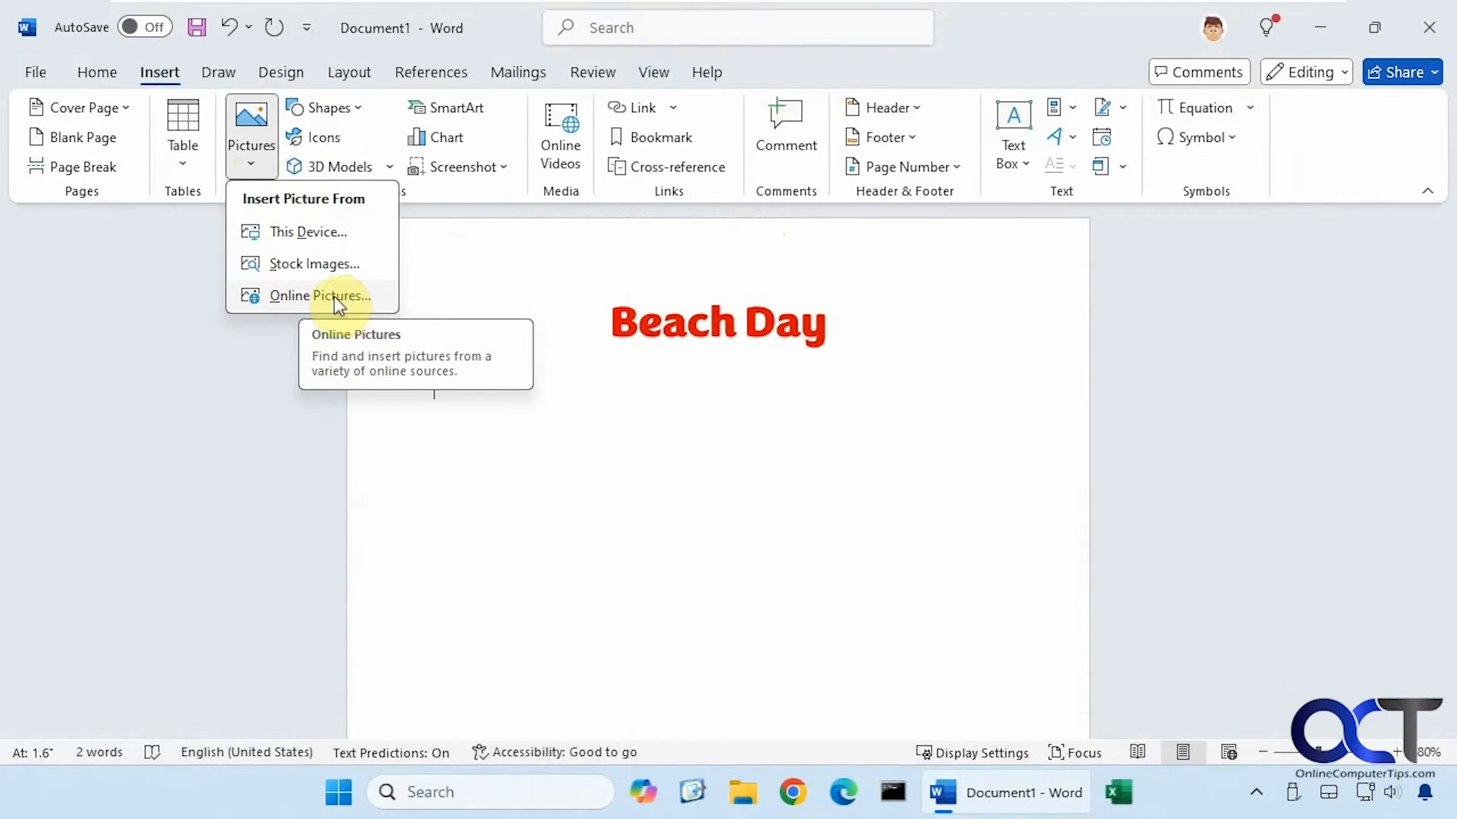
Insert Beach.jpg from this device under the title and enlarge it to about 4.3 × 6.83 inches
left_click(323, 234)
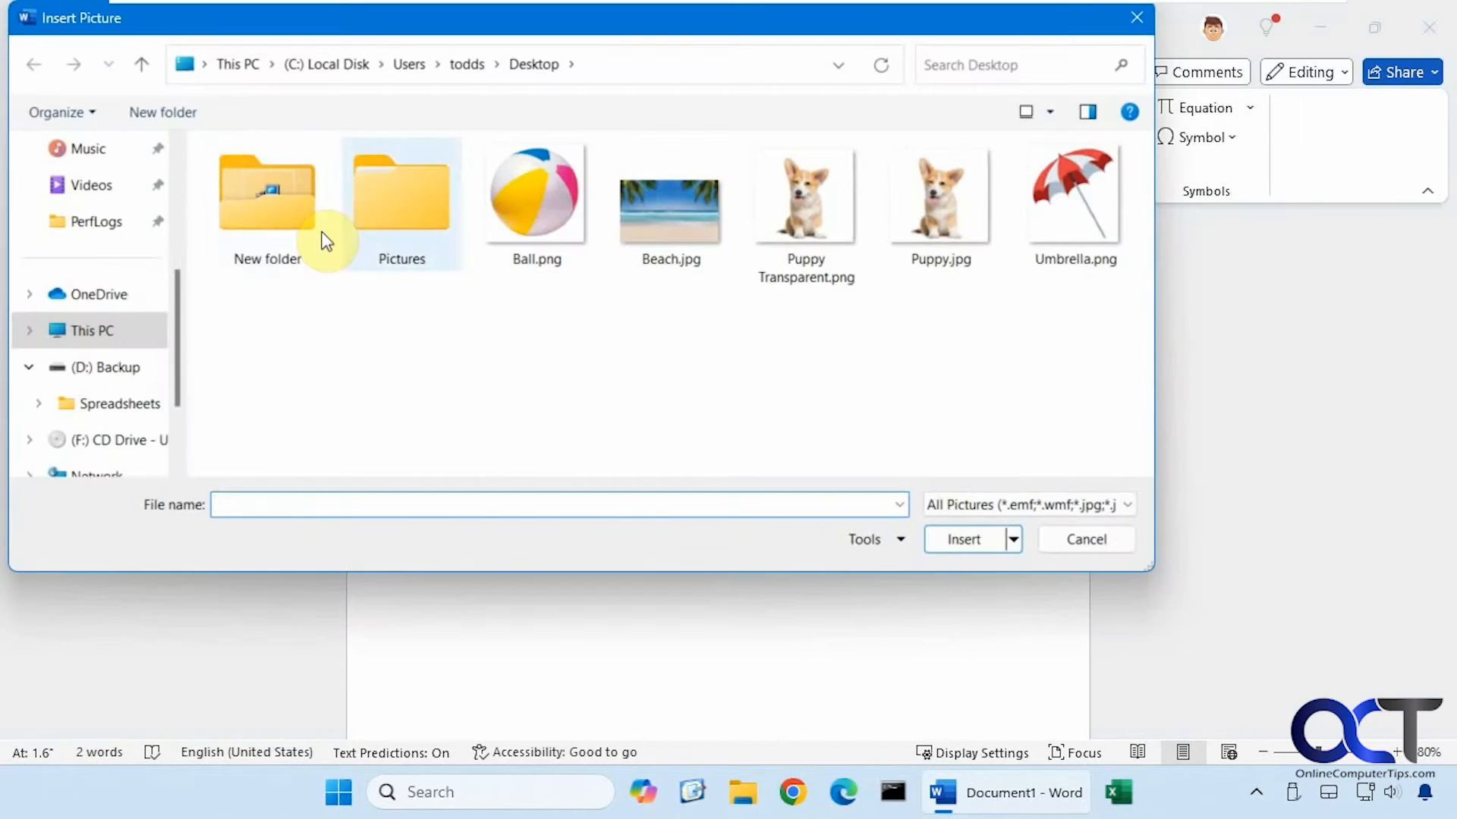
double_click(671, 229)
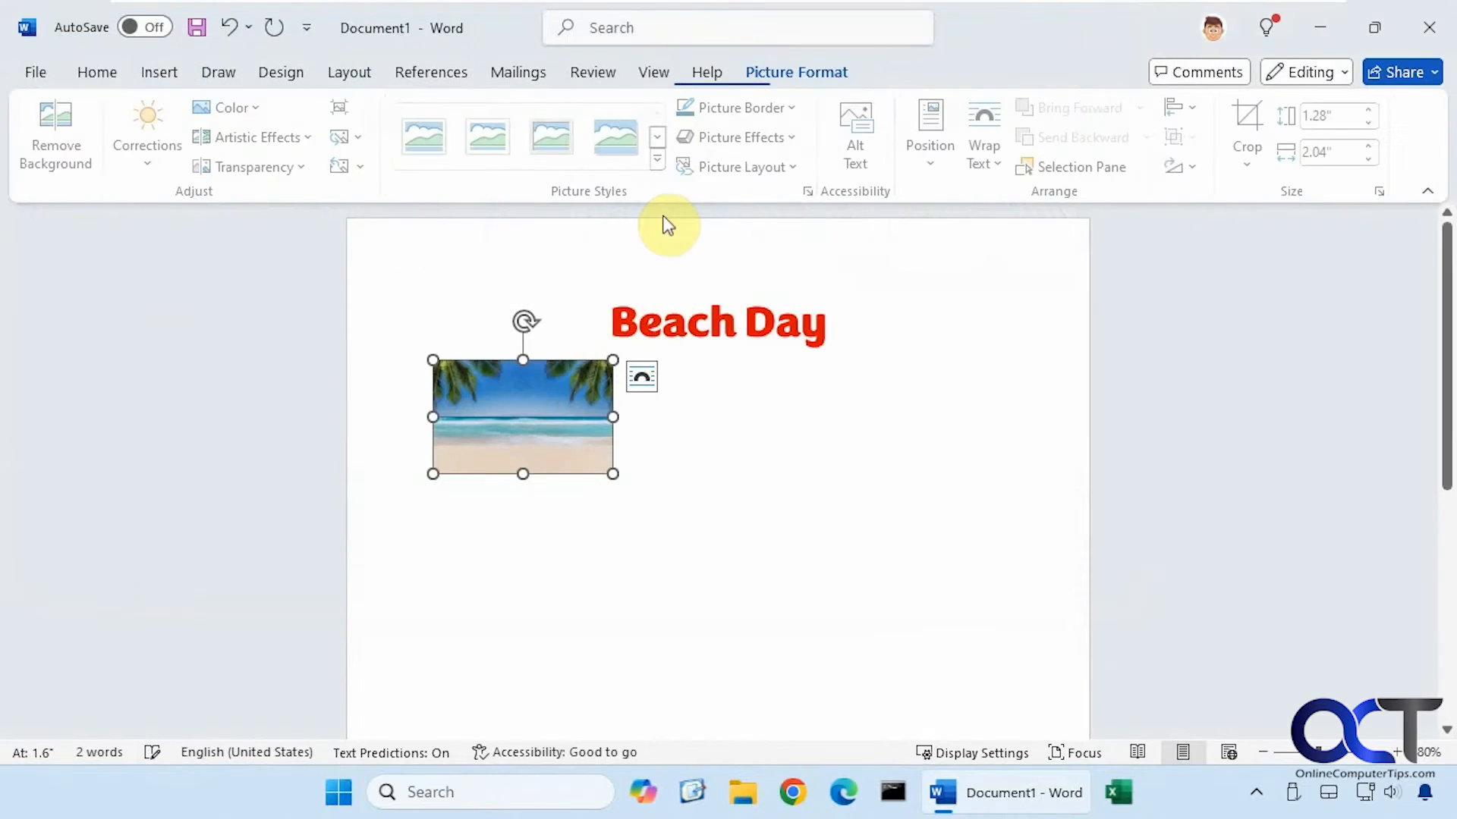
left_click(644, 552)
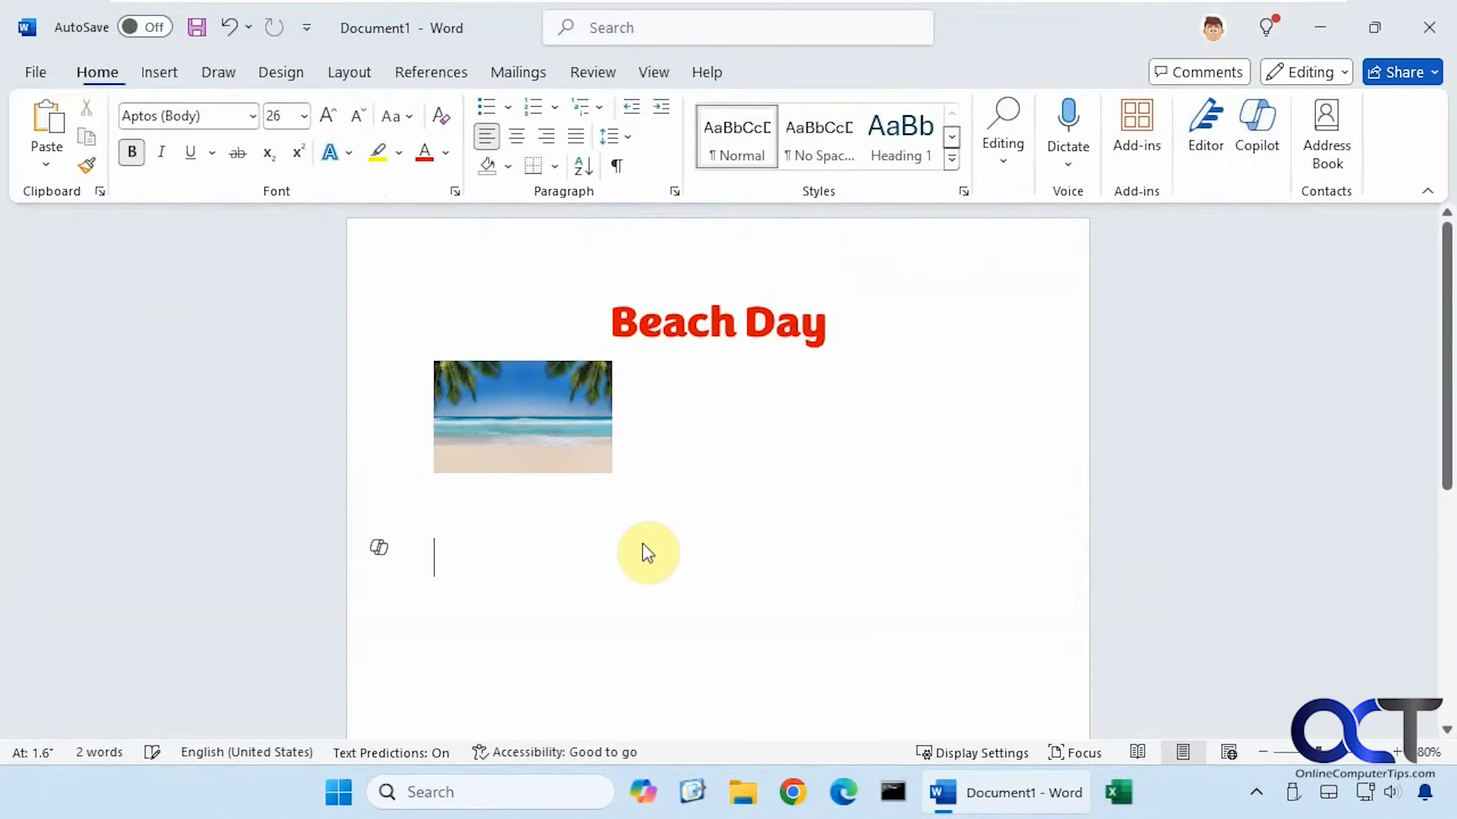
left_click(598, 453)
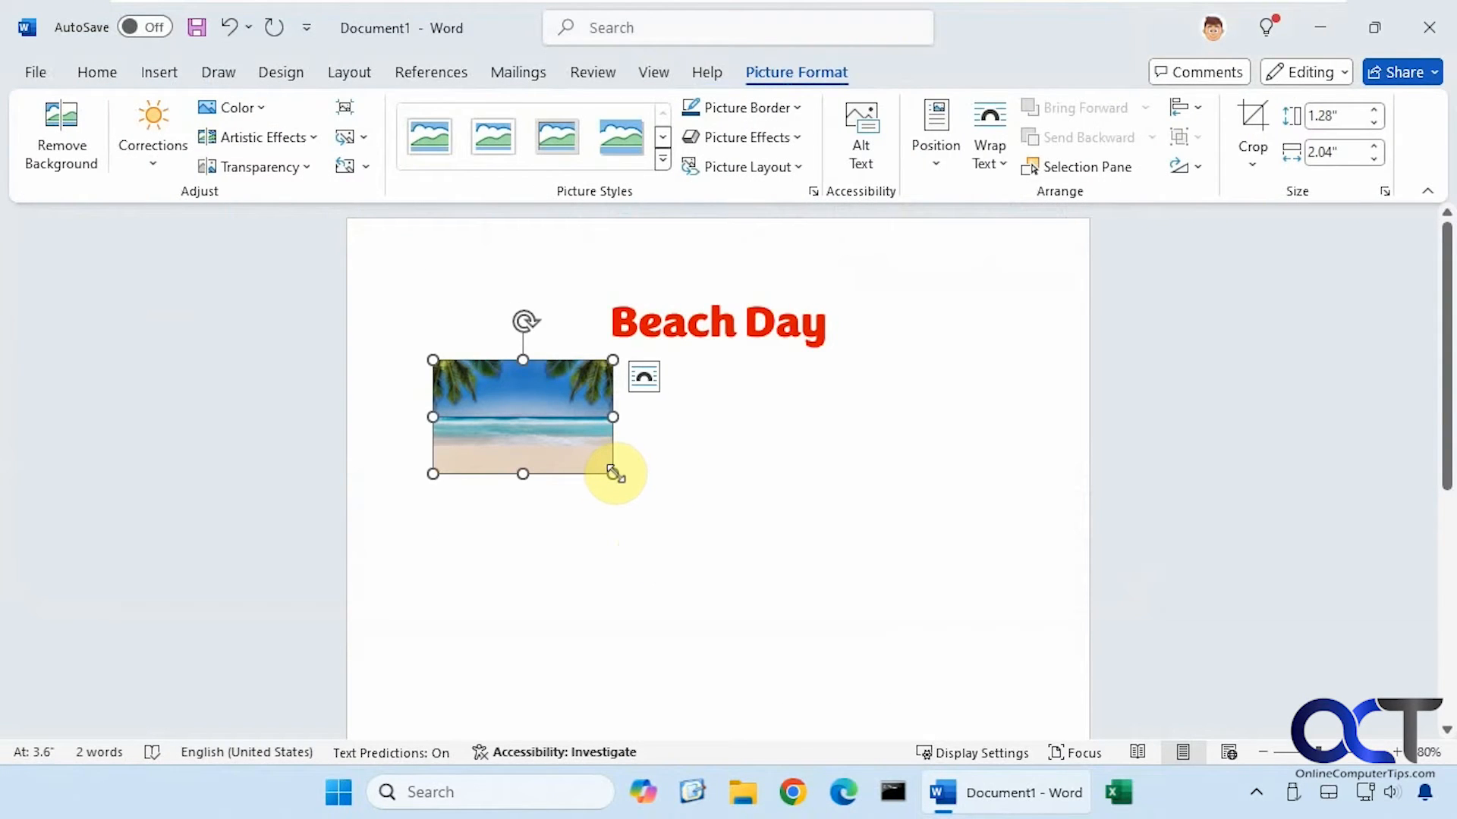
left_click_drag(613, 473, 1021, 611)
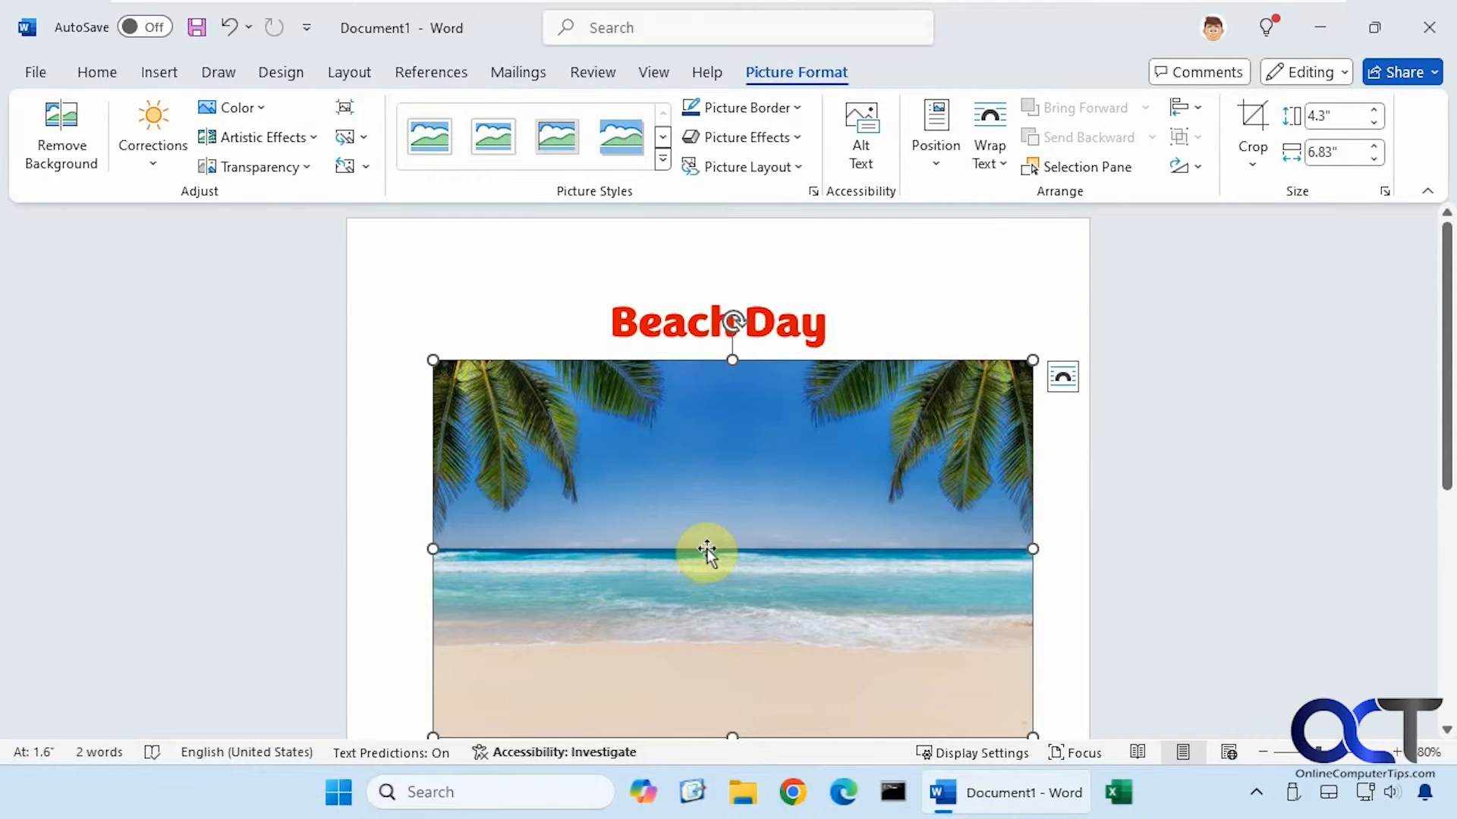
left_click(1058, 526)
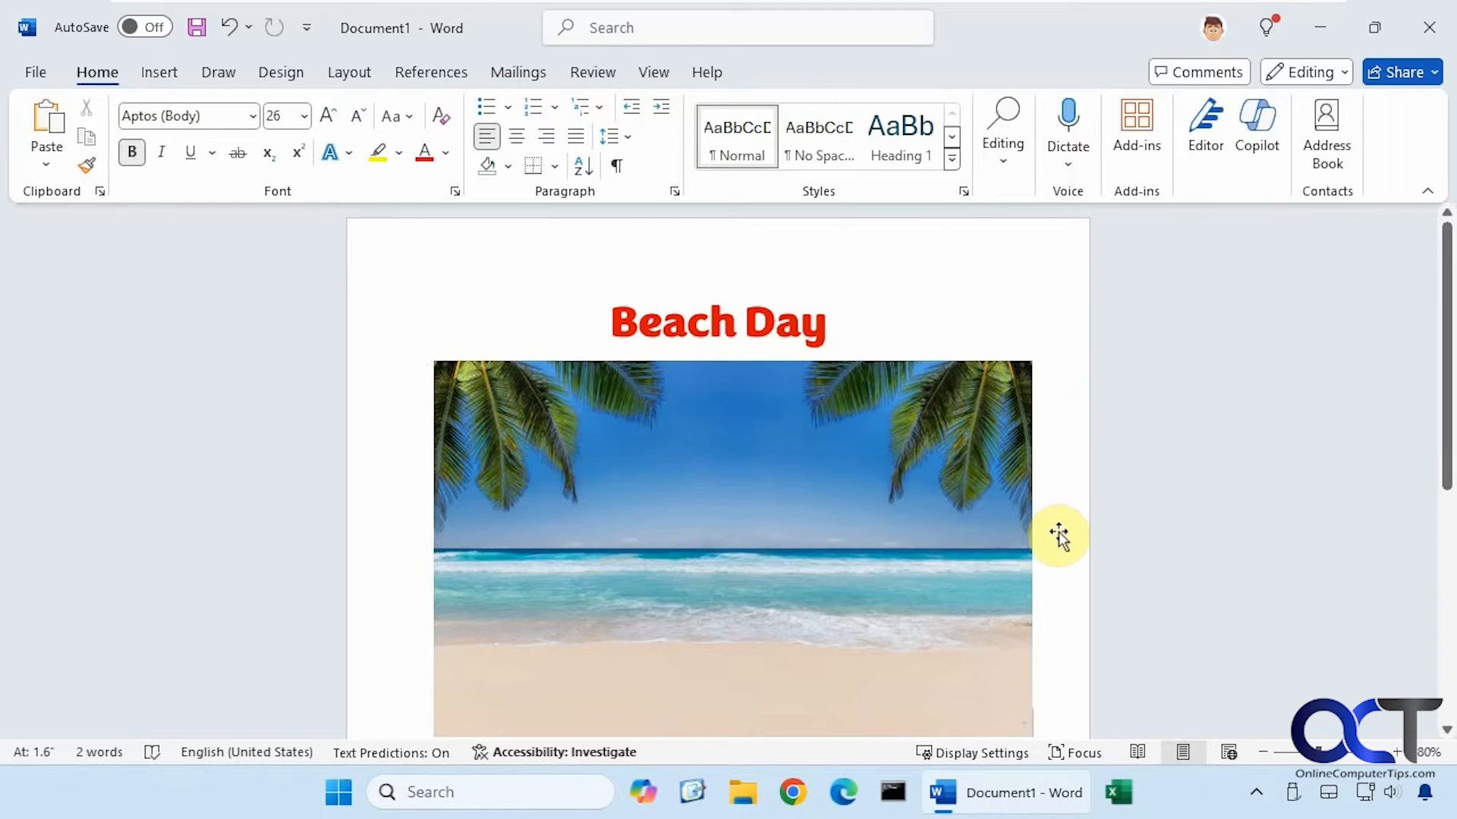
left_click(905, 344)
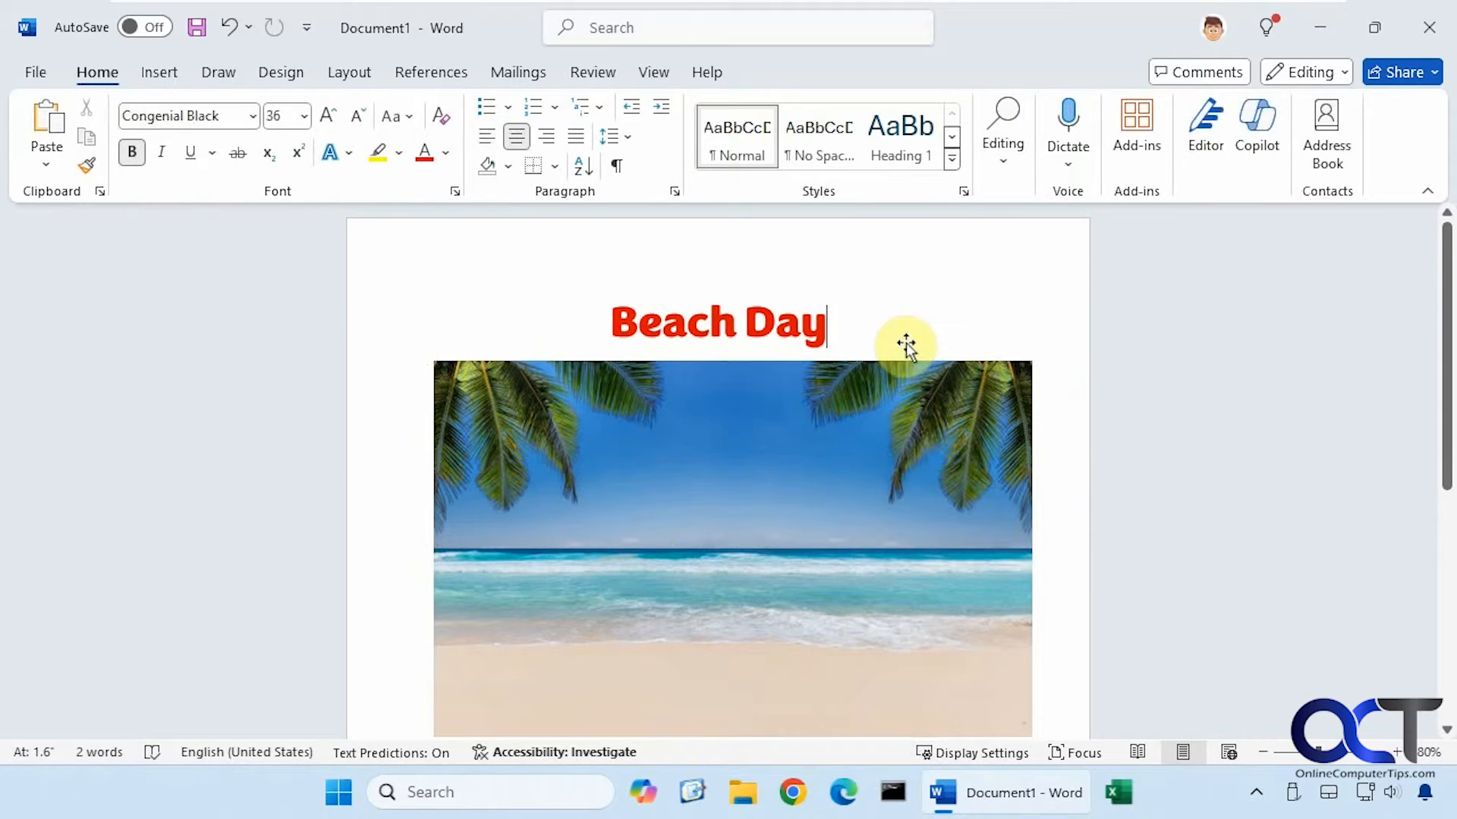
key("Return")
key("Return")
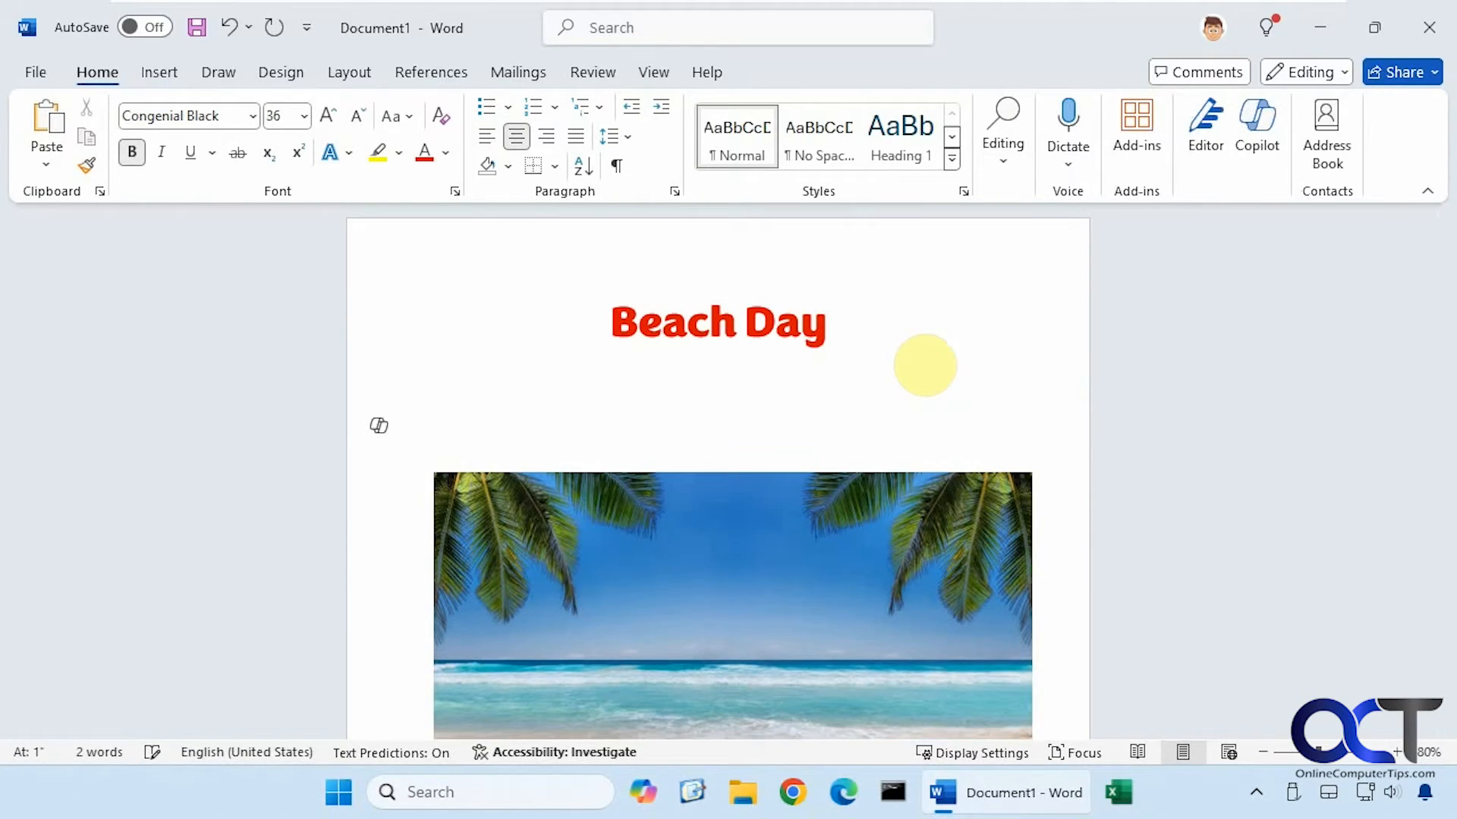
key("BackSpace")
key("BackSpace")
key("BackSpace")
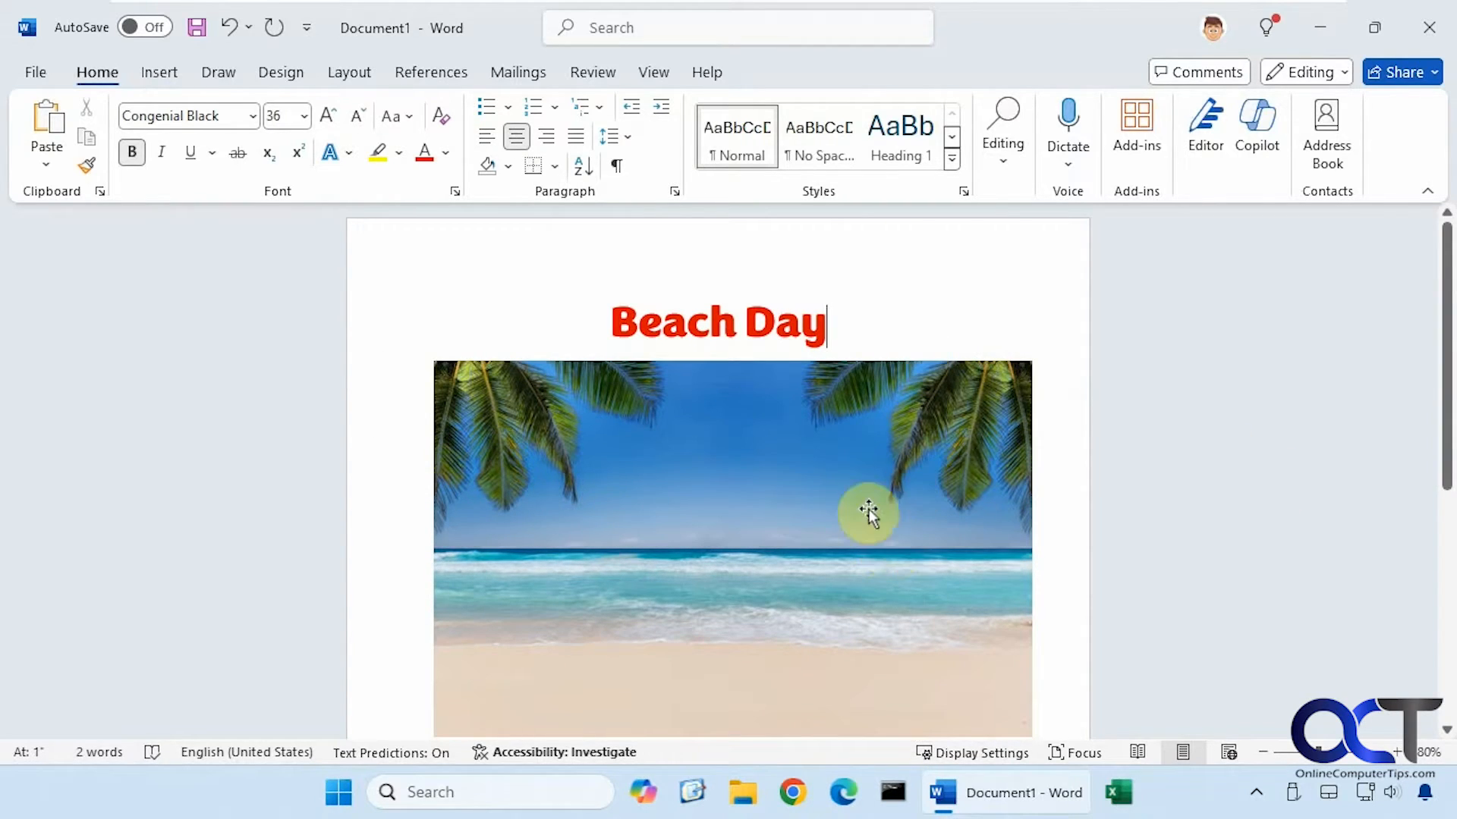
left_click(1054, 654)
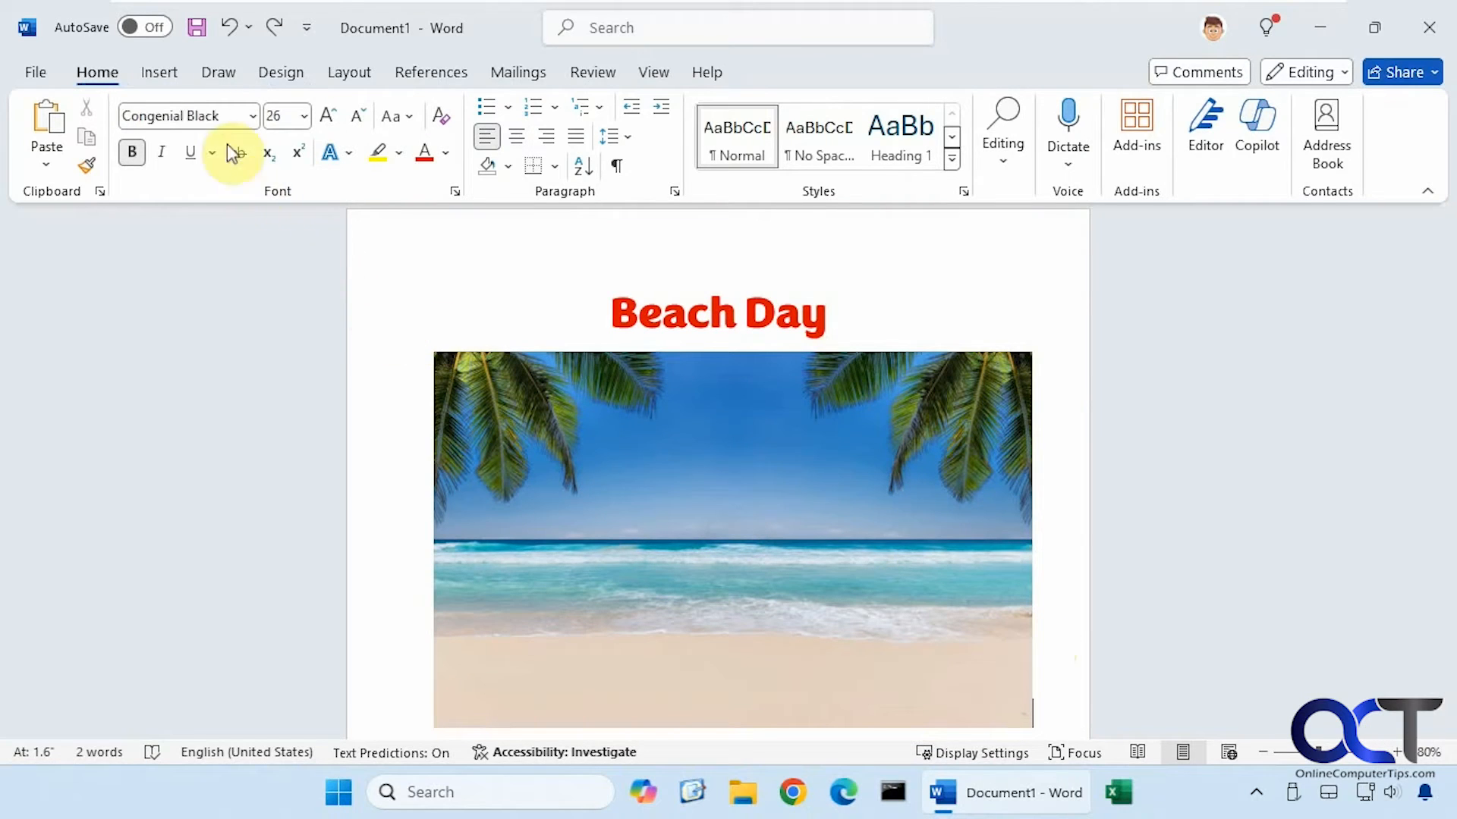
left_click(163, 76)
Insert the Ball.png beach ball picture from this device after the beach photo
left_click(247, 157)
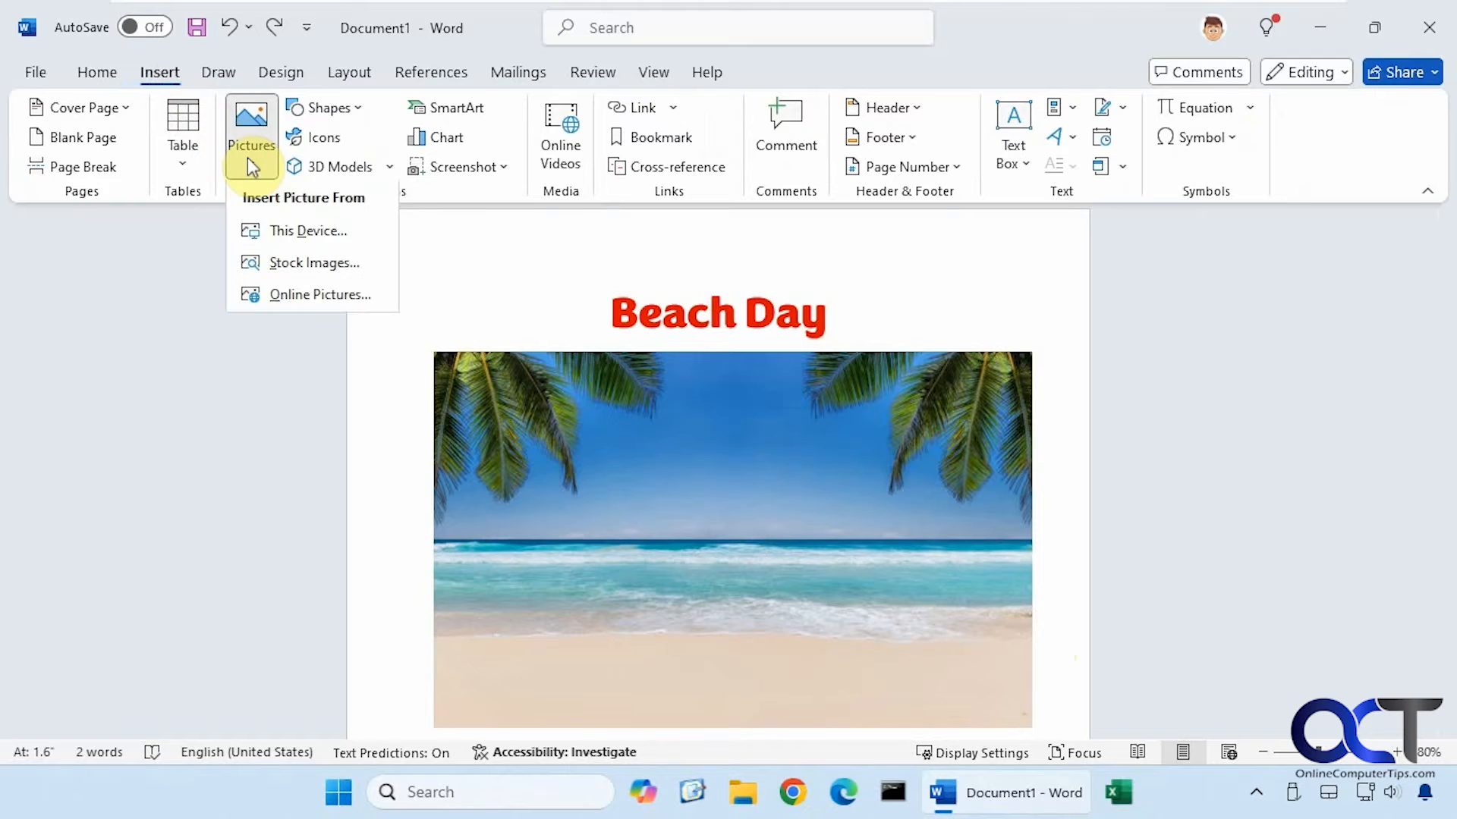
left_click(281, 228)
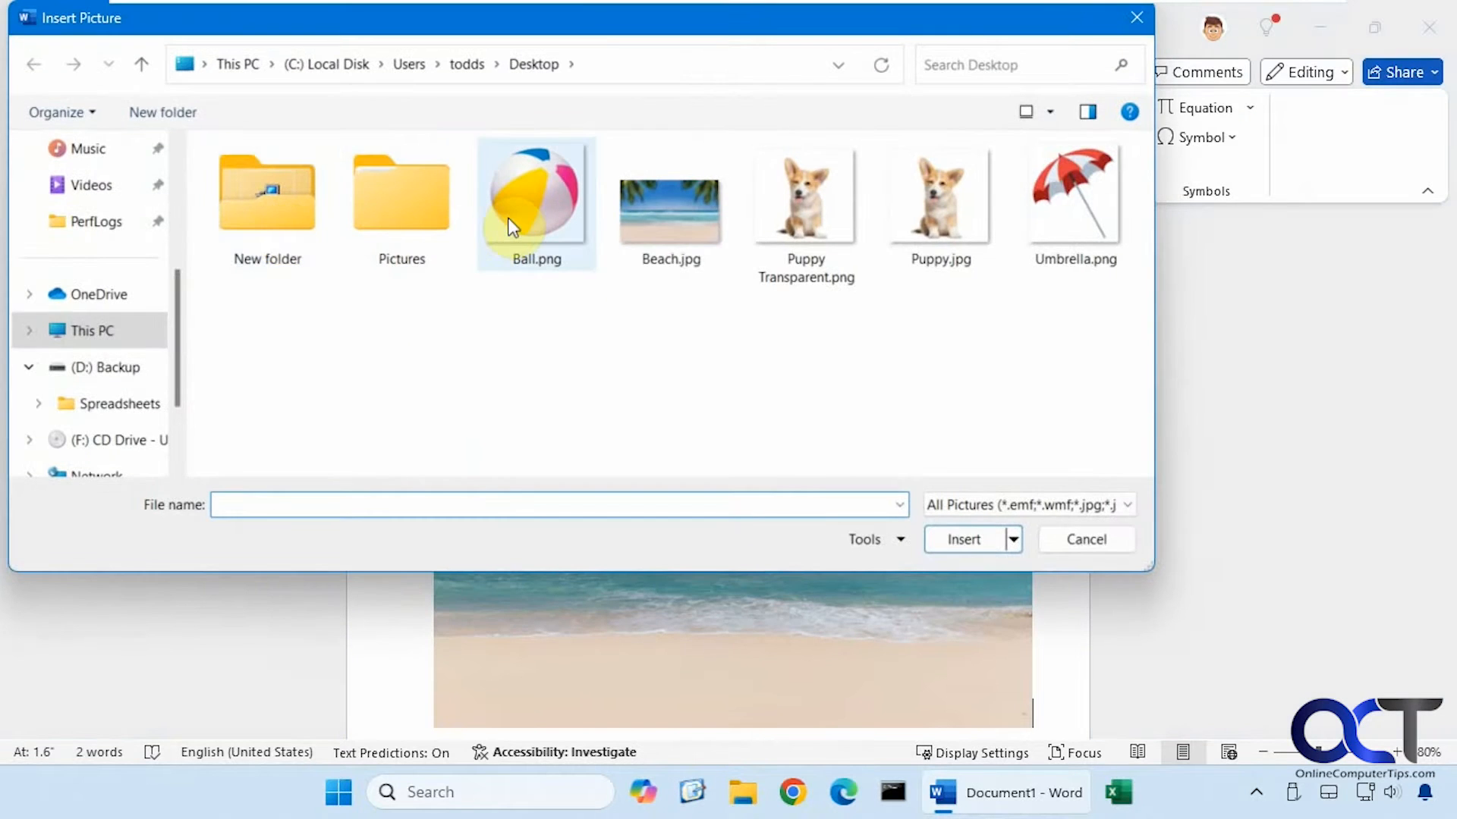
left_click(512, 221)
double_click(510, 216)
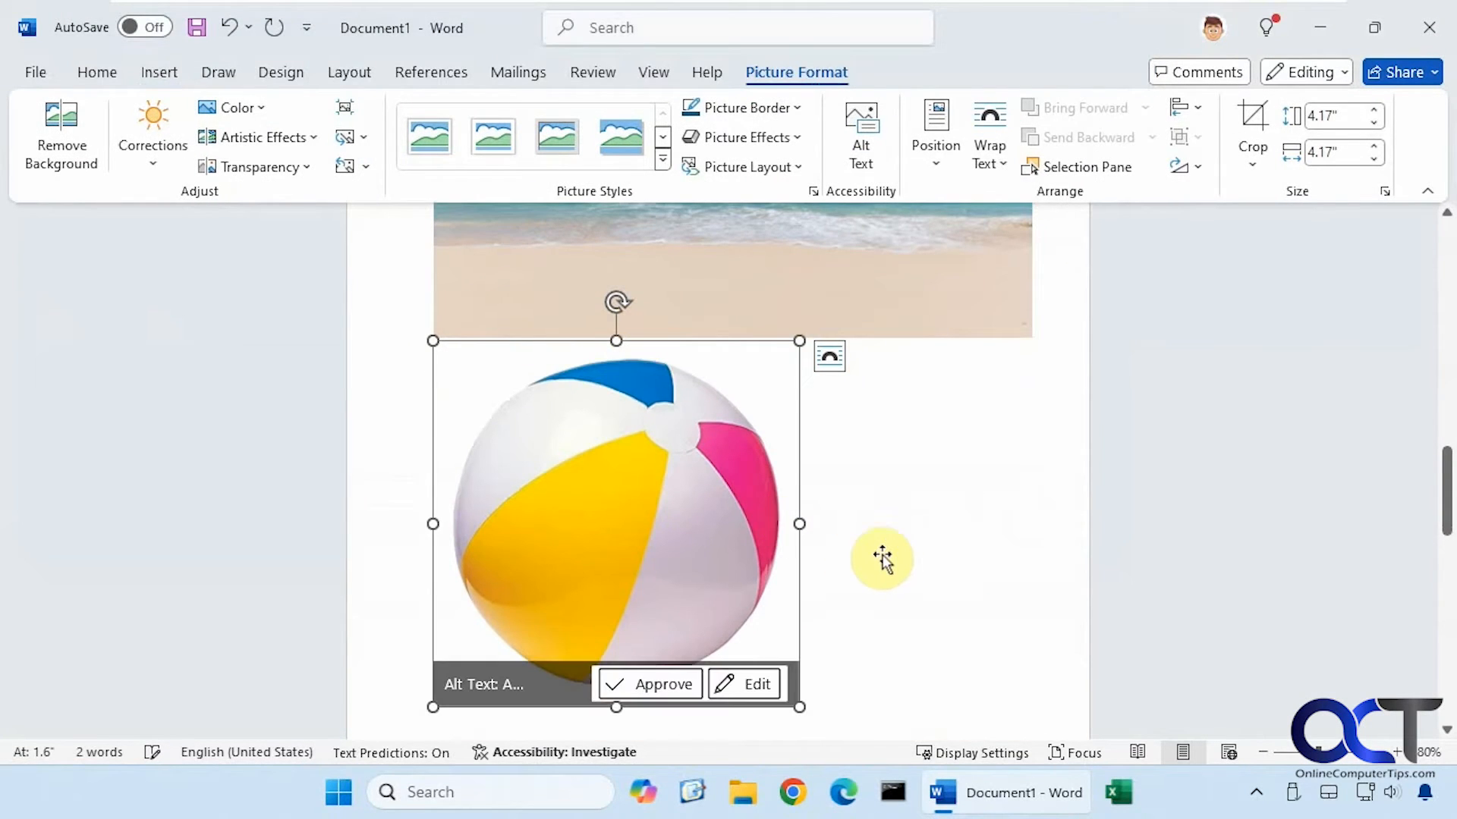
Delete the character beside the beach photo and reselect the beach ball picture
scroll(924, 504, "up", 2)
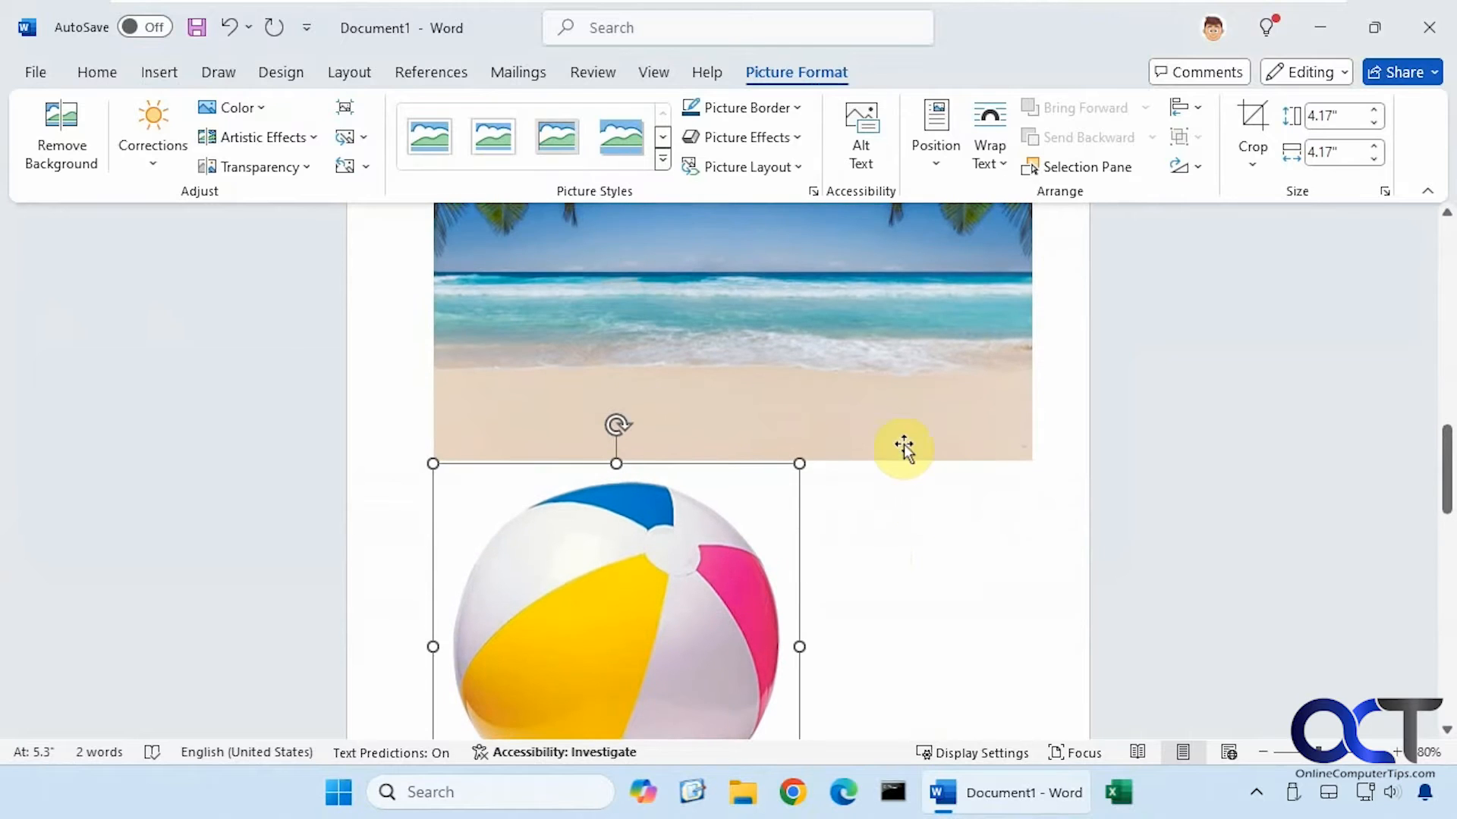
left_click(1041, 408)
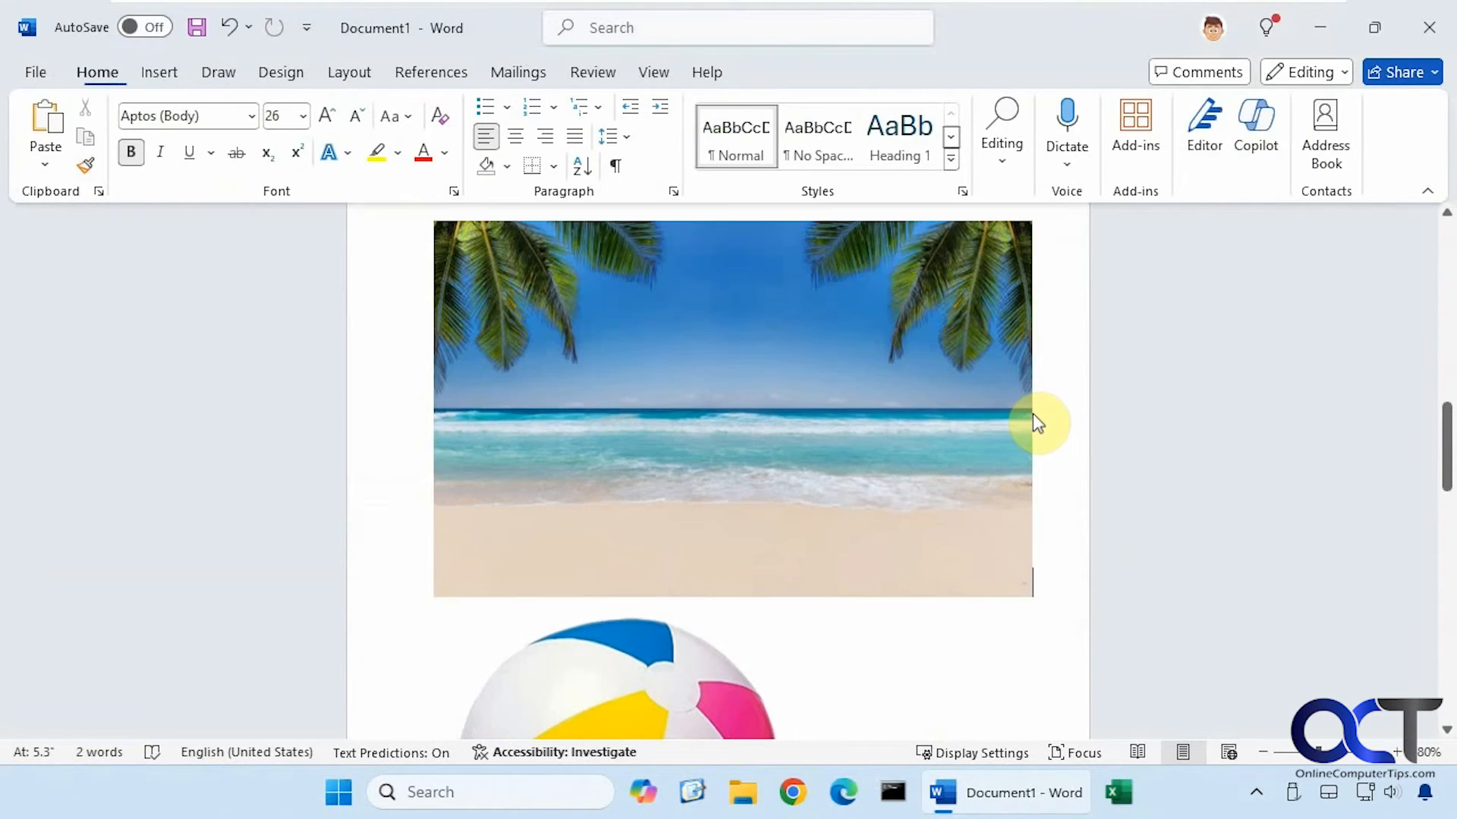
left_click(1030, 412)
key("Delete")
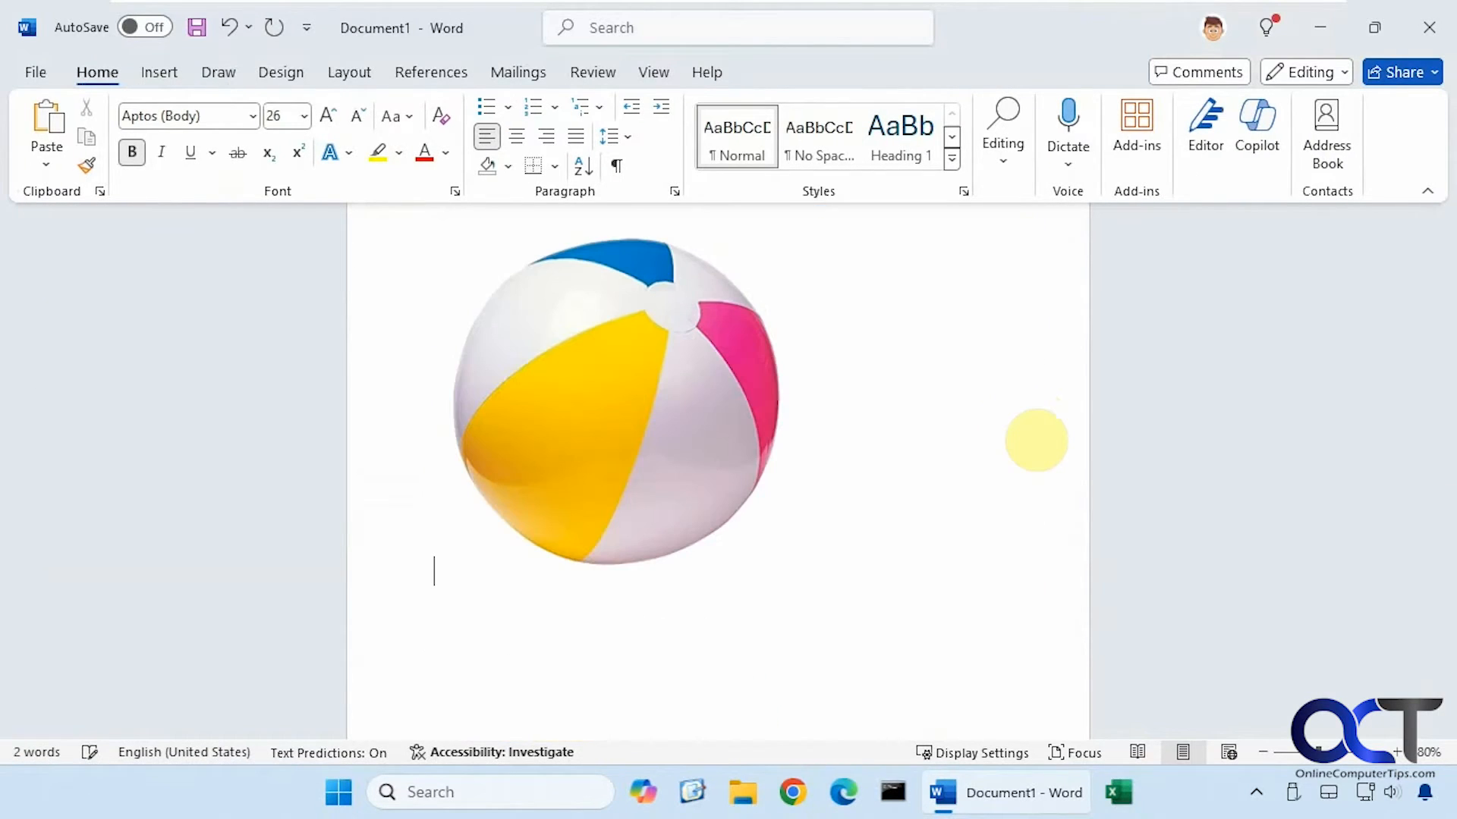
scroll(1012, 366, "up", 5)
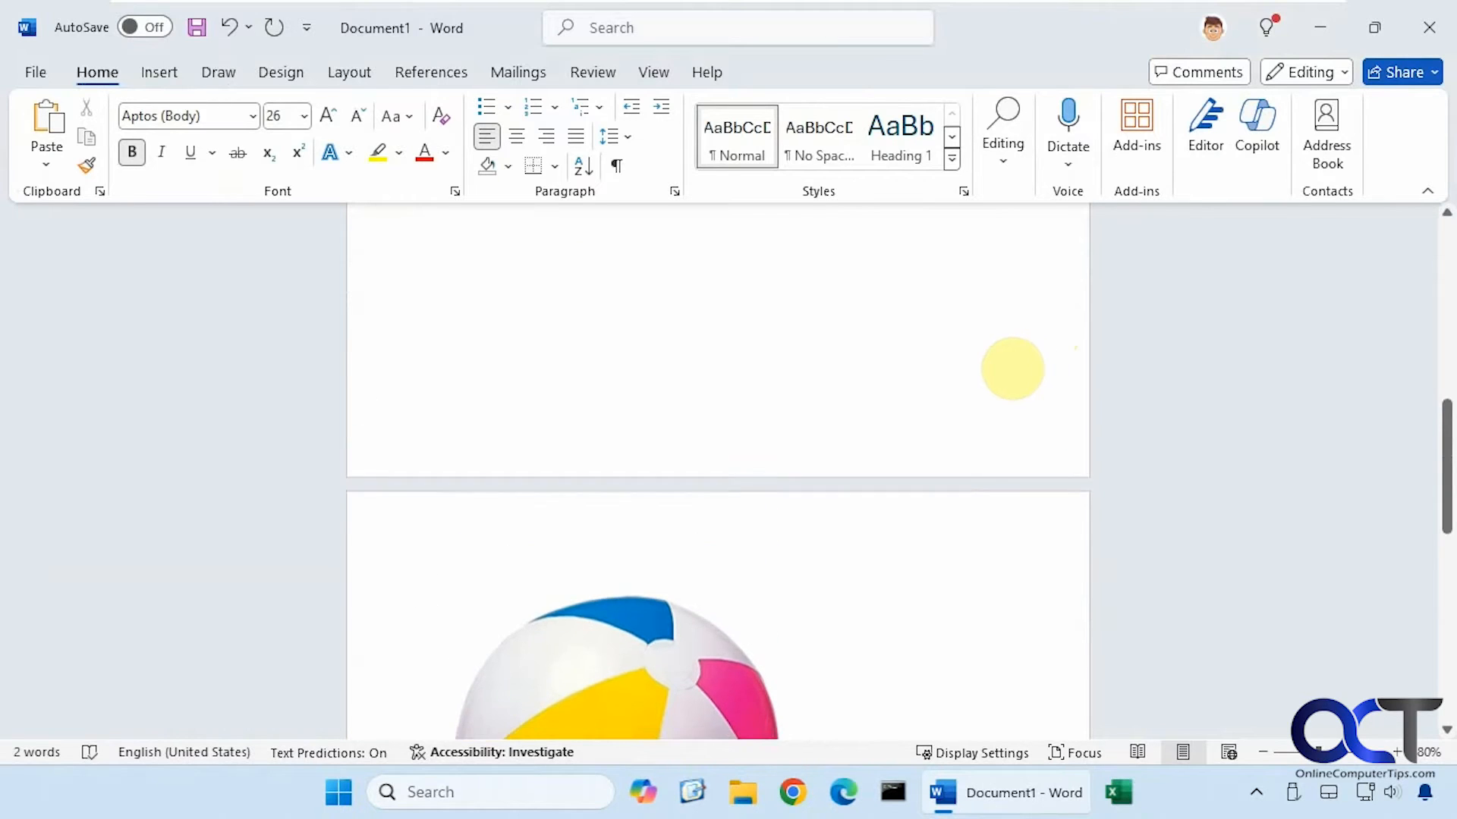
scroll(1012, 368, "down", 4)
left_click(593, 430)
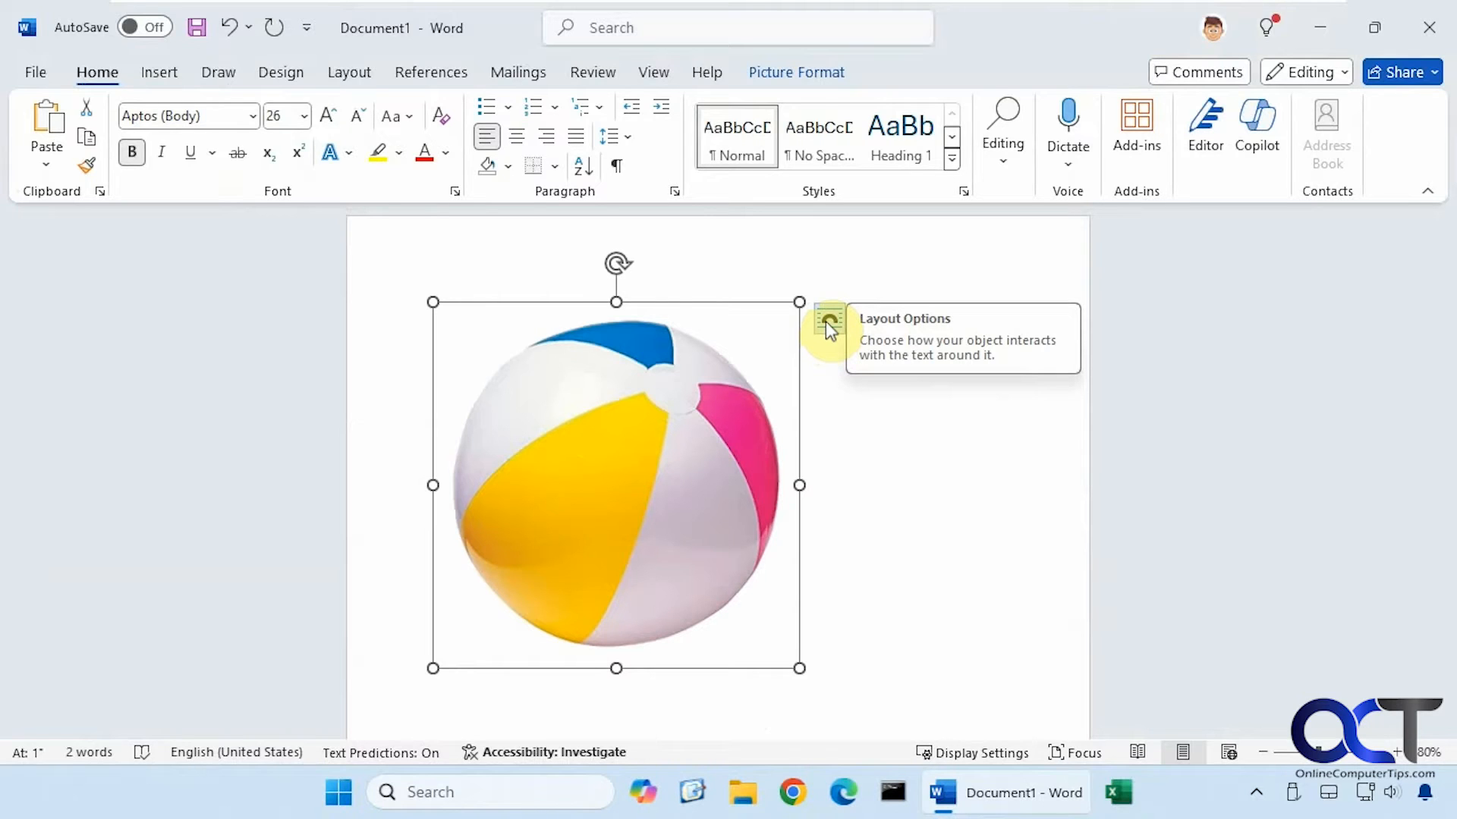
Check the Position presets without changing them, then show the beach ball's text-wrapping choices
left_click(338, 73)
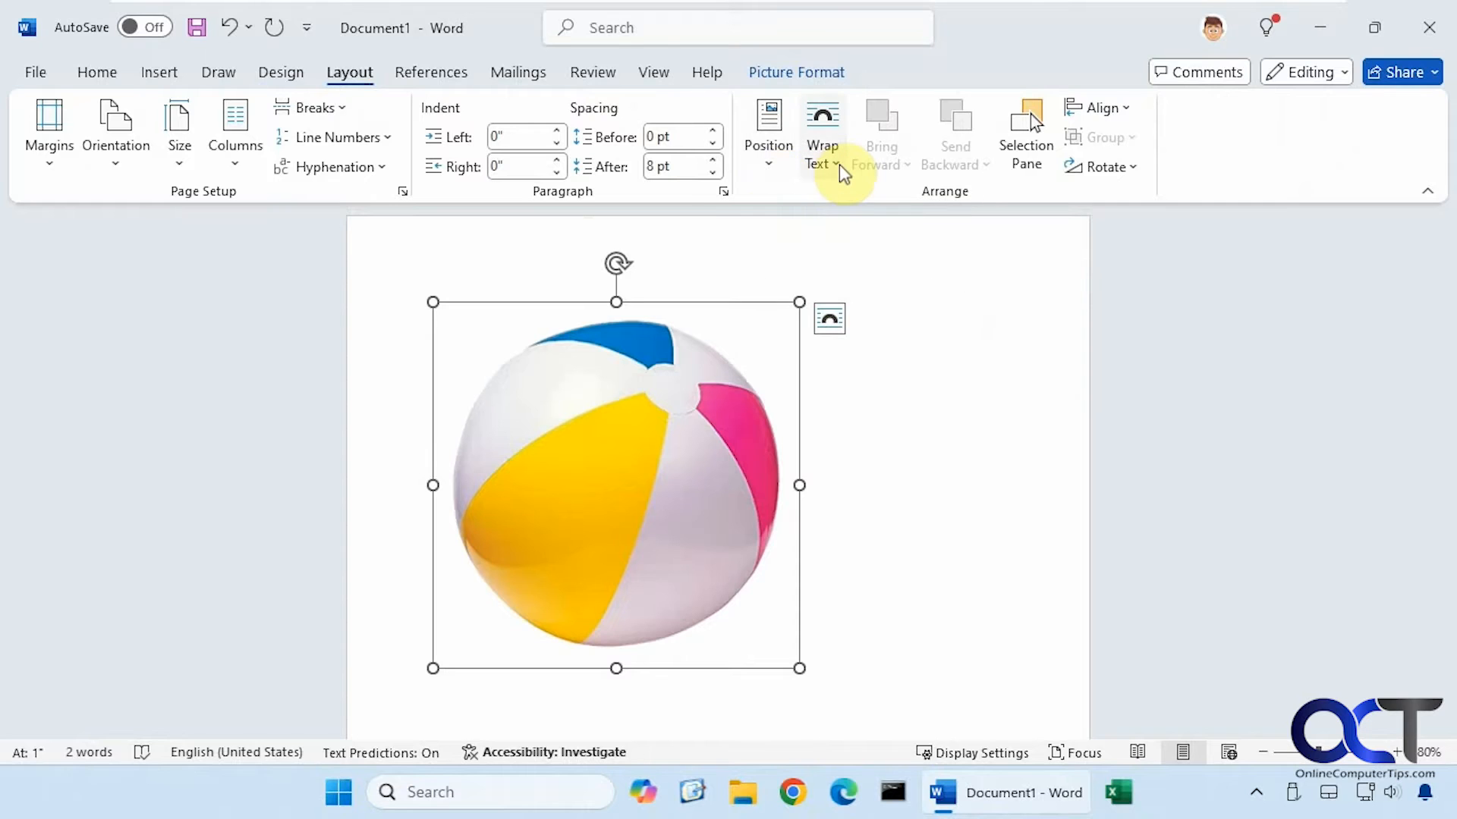
left_click(772, 171)
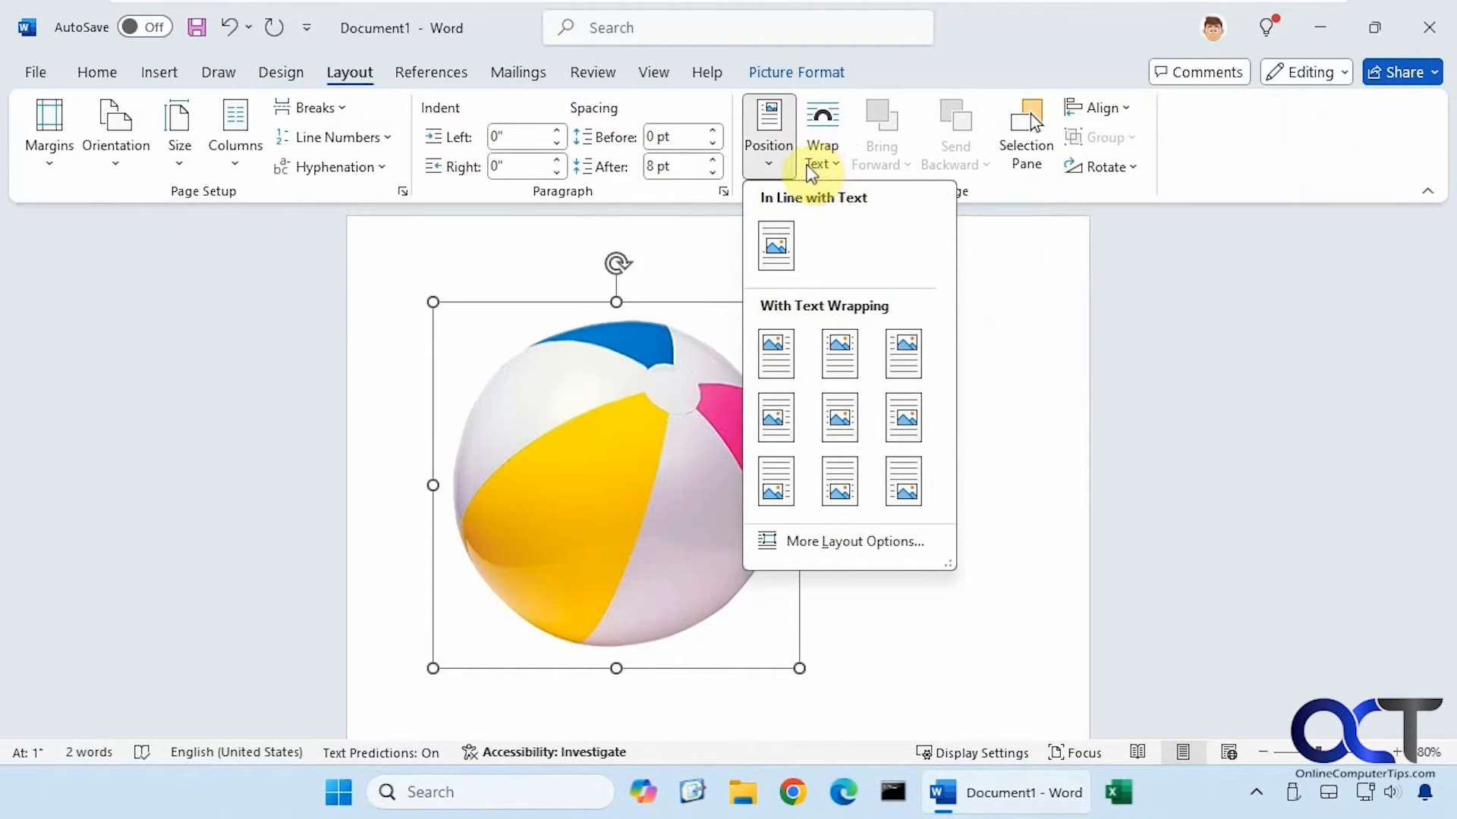
left_click(979, 364)
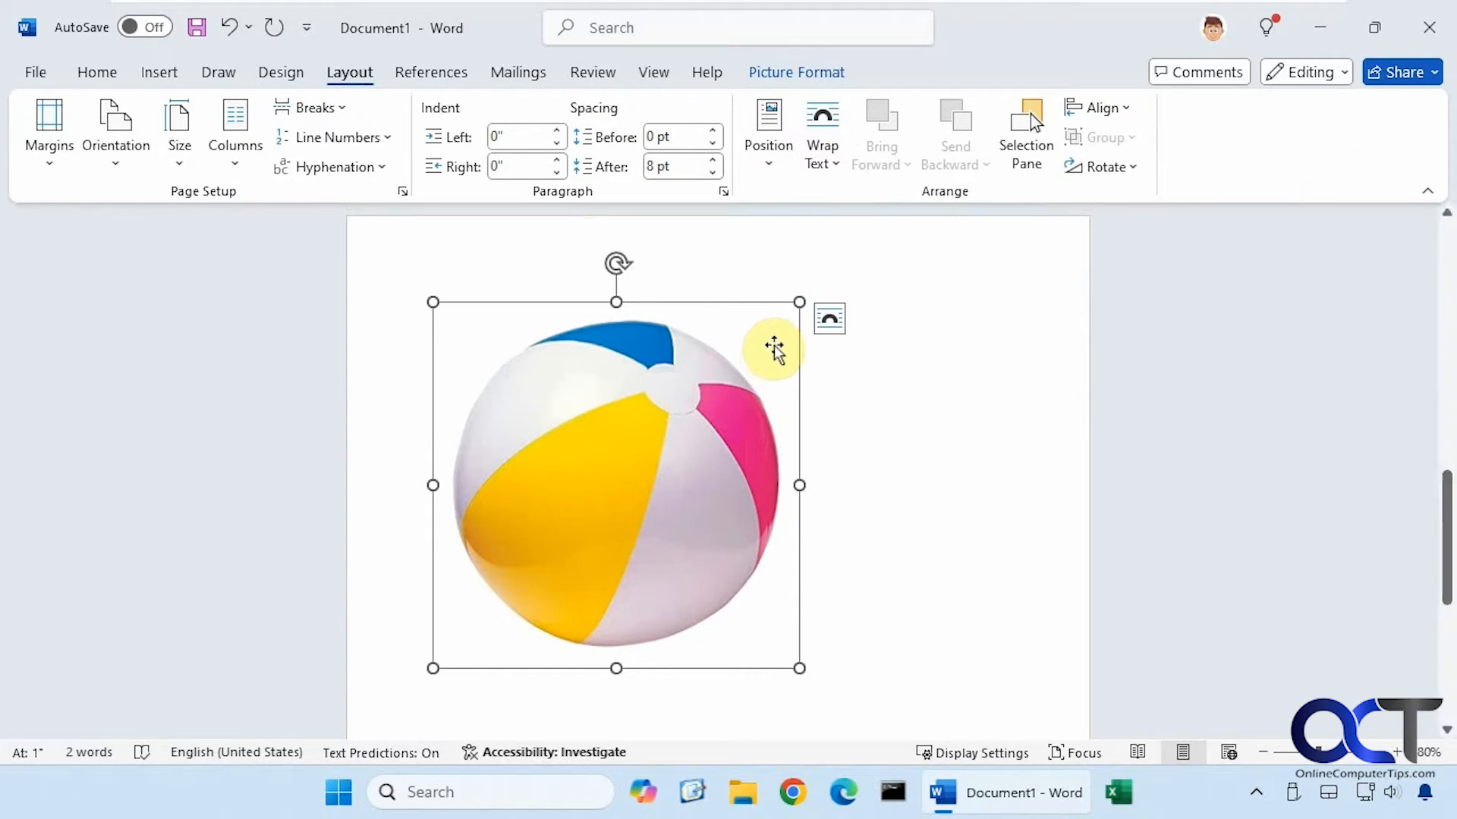
left_click(830, 320)
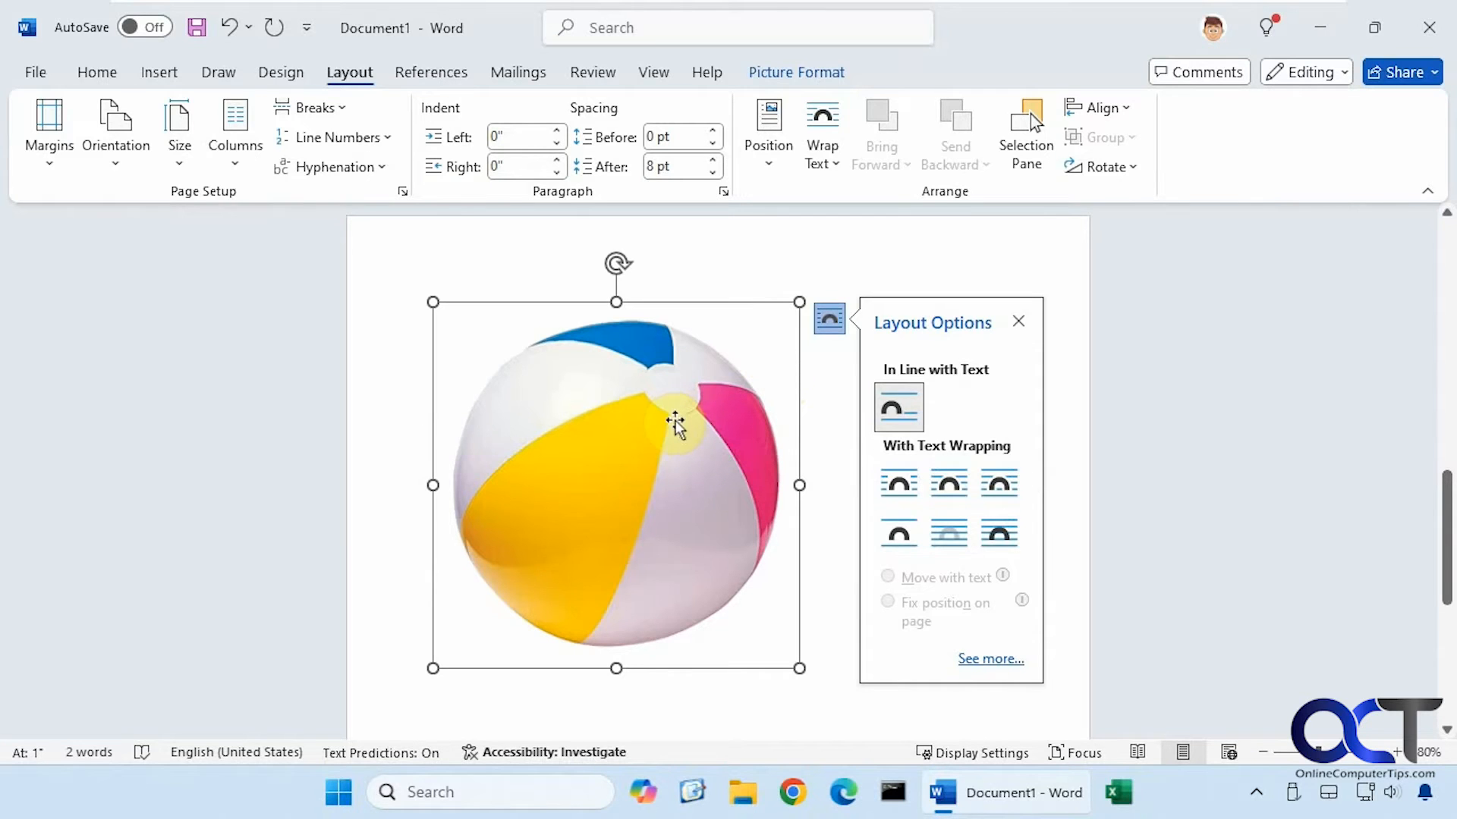
Set the beach ball to In Front of Text, shrink it, and rest it on the photo's lower-right sand
left_click(985, 535)
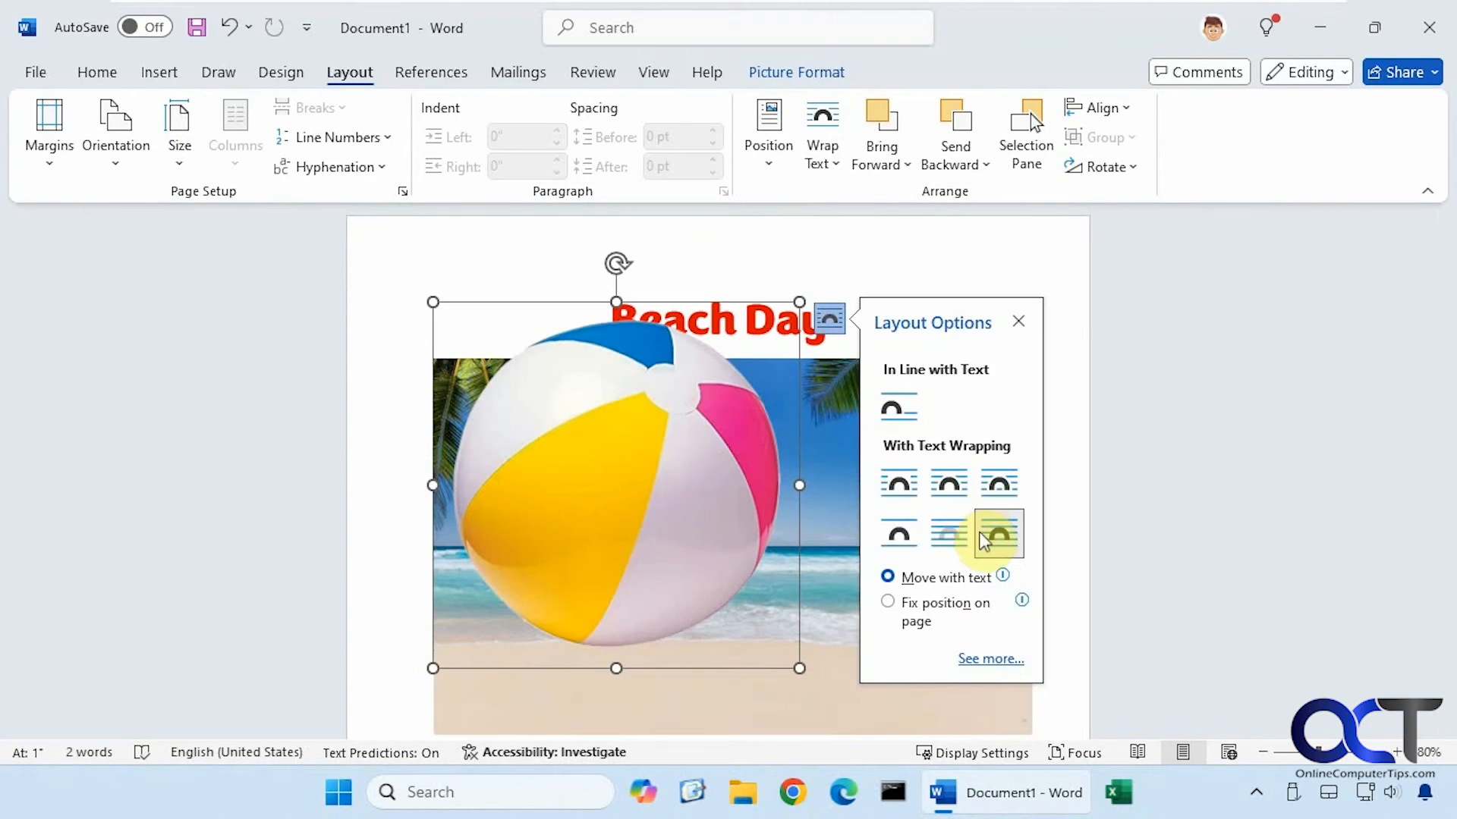
left_click_drag(640, 511, 717, 568)
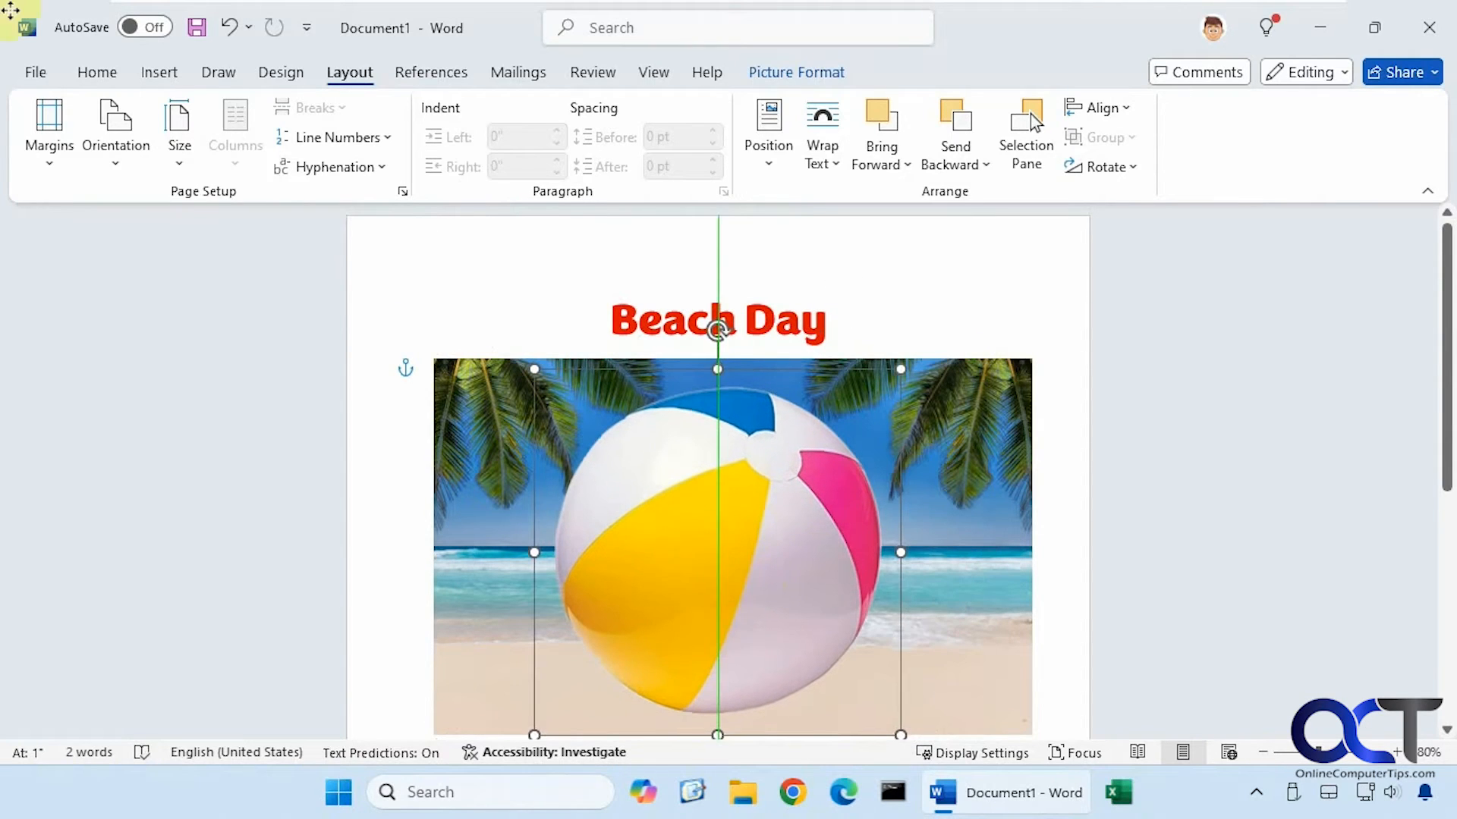
left_click_drag(535, 368, 790, 605)
left_click_drag(798, 671, 903, 675)
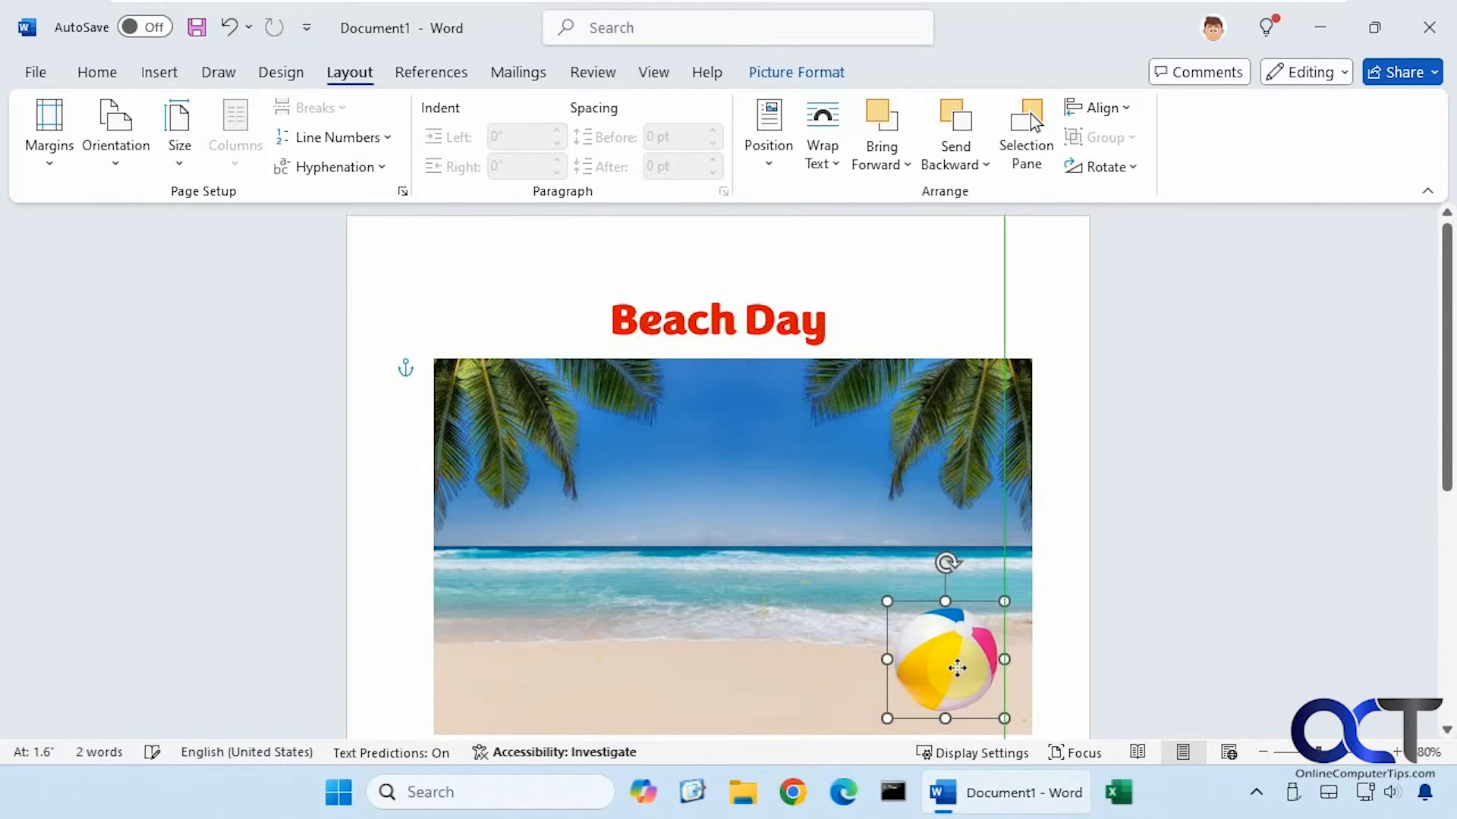
left_click(793, 575)
left_click(1060, 556)
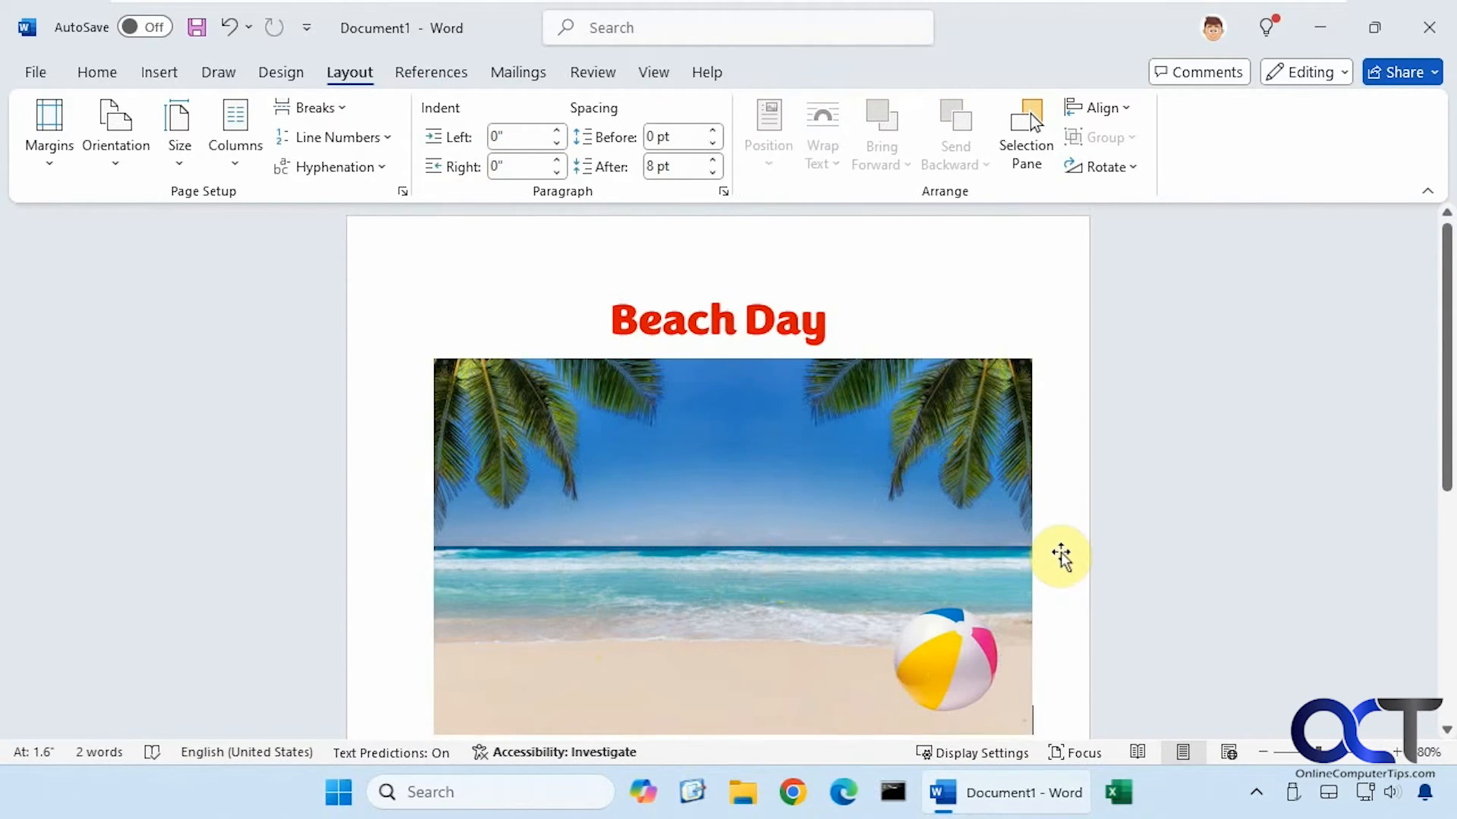
left_click(173, 79)
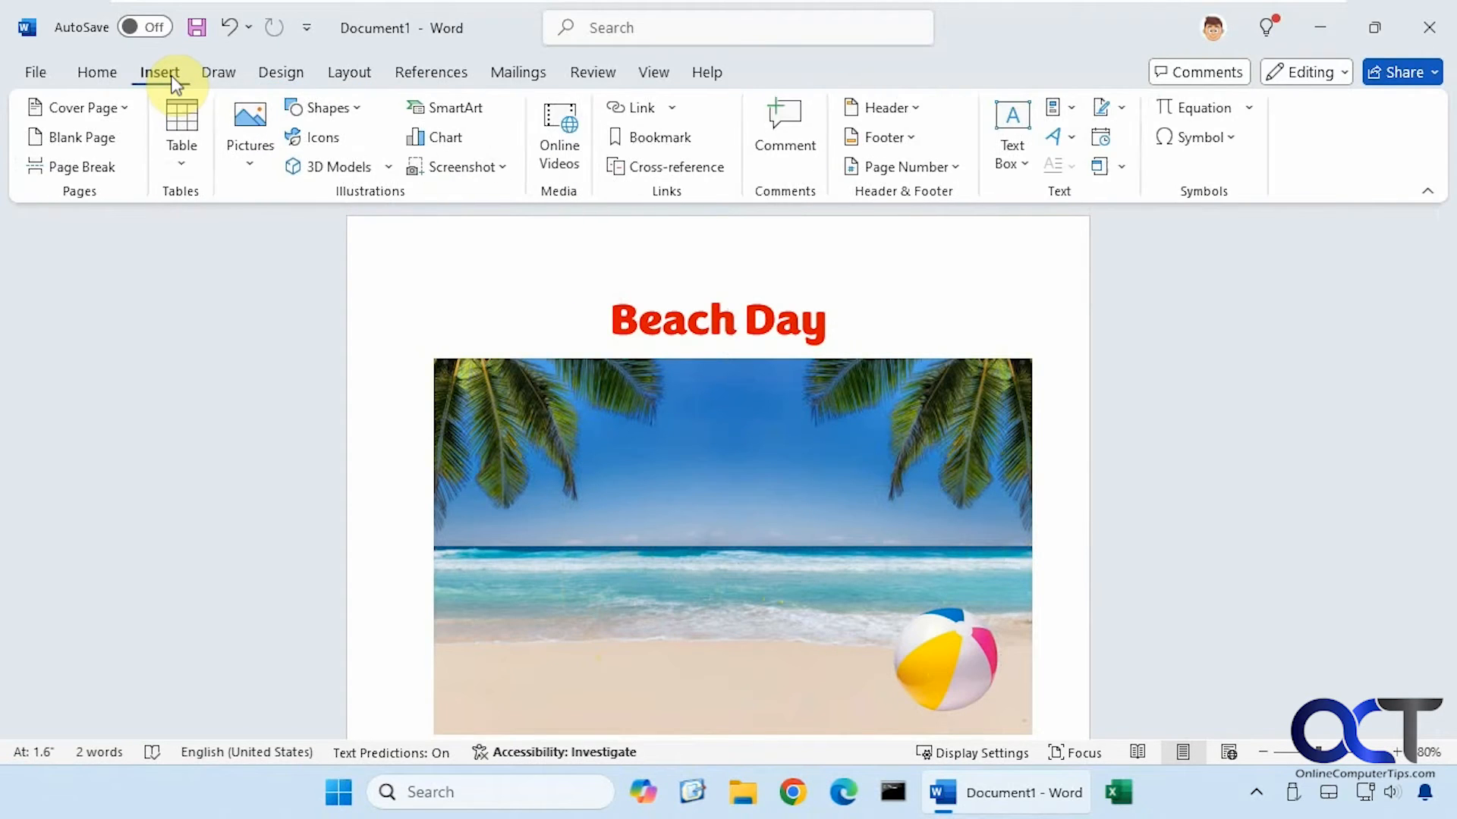
left_click(261, 161)
left_click(279, 228)
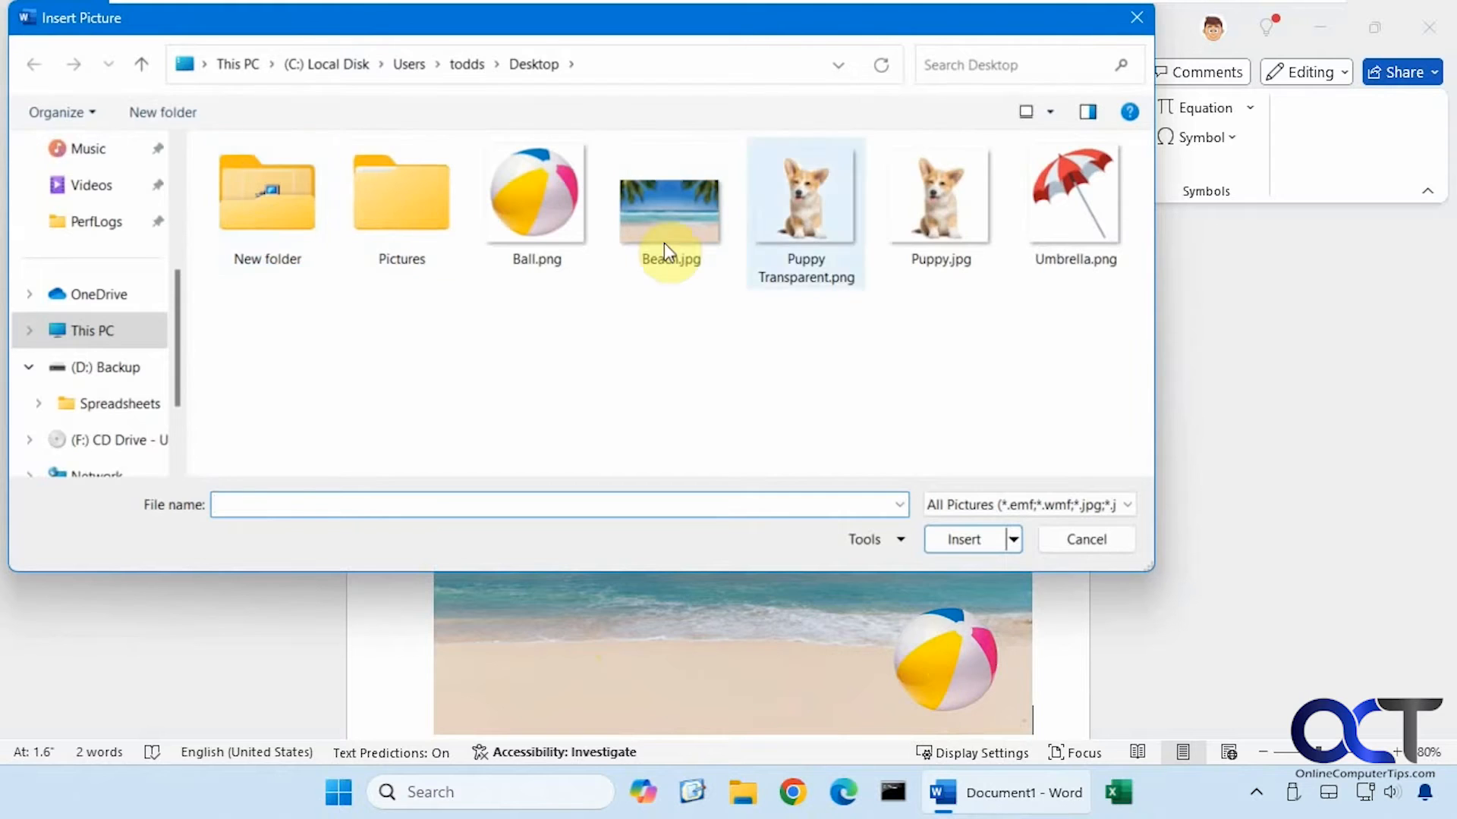
double_click(940, 222)
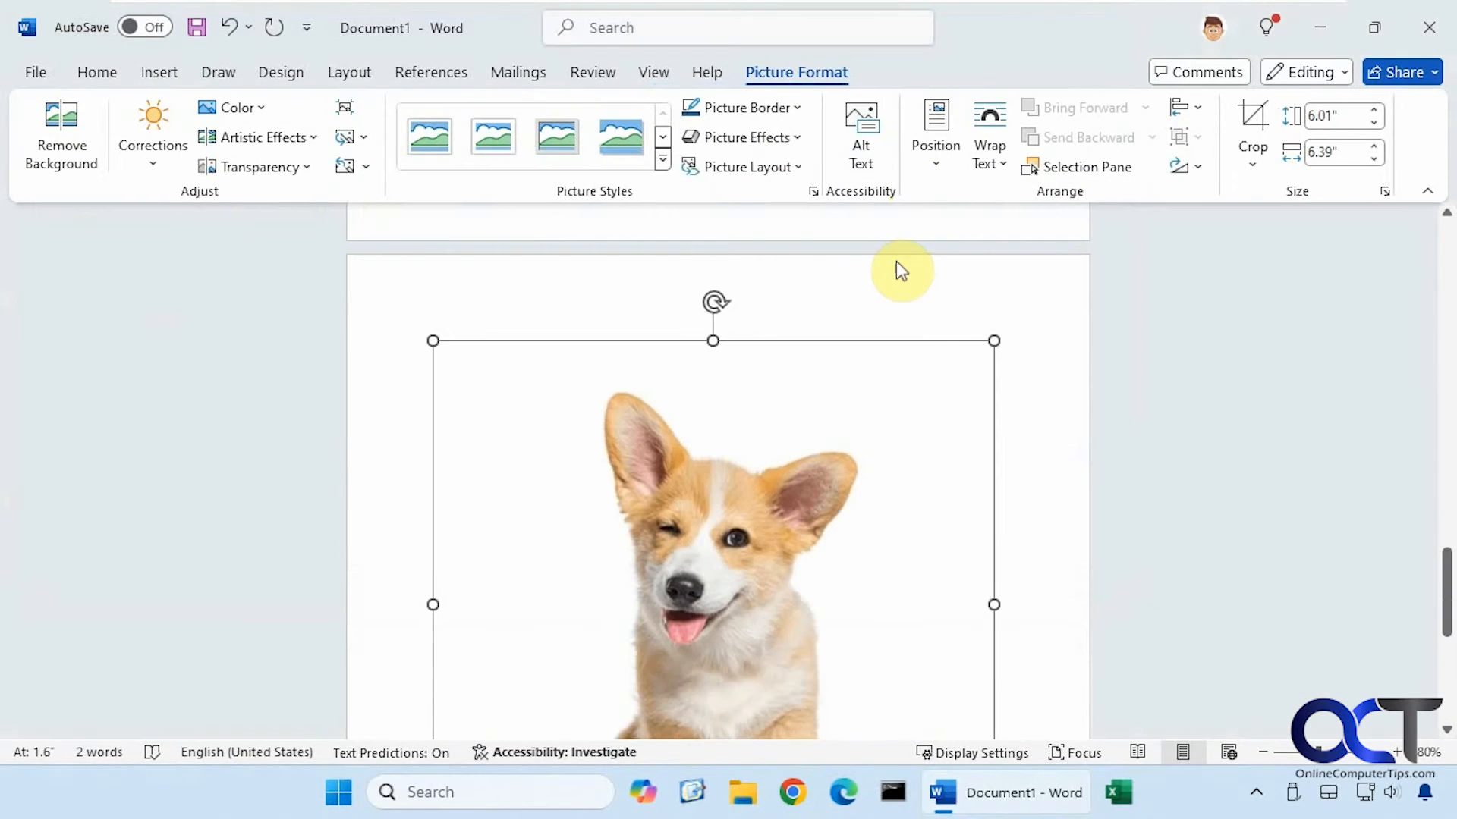
left_click(1015, 362)
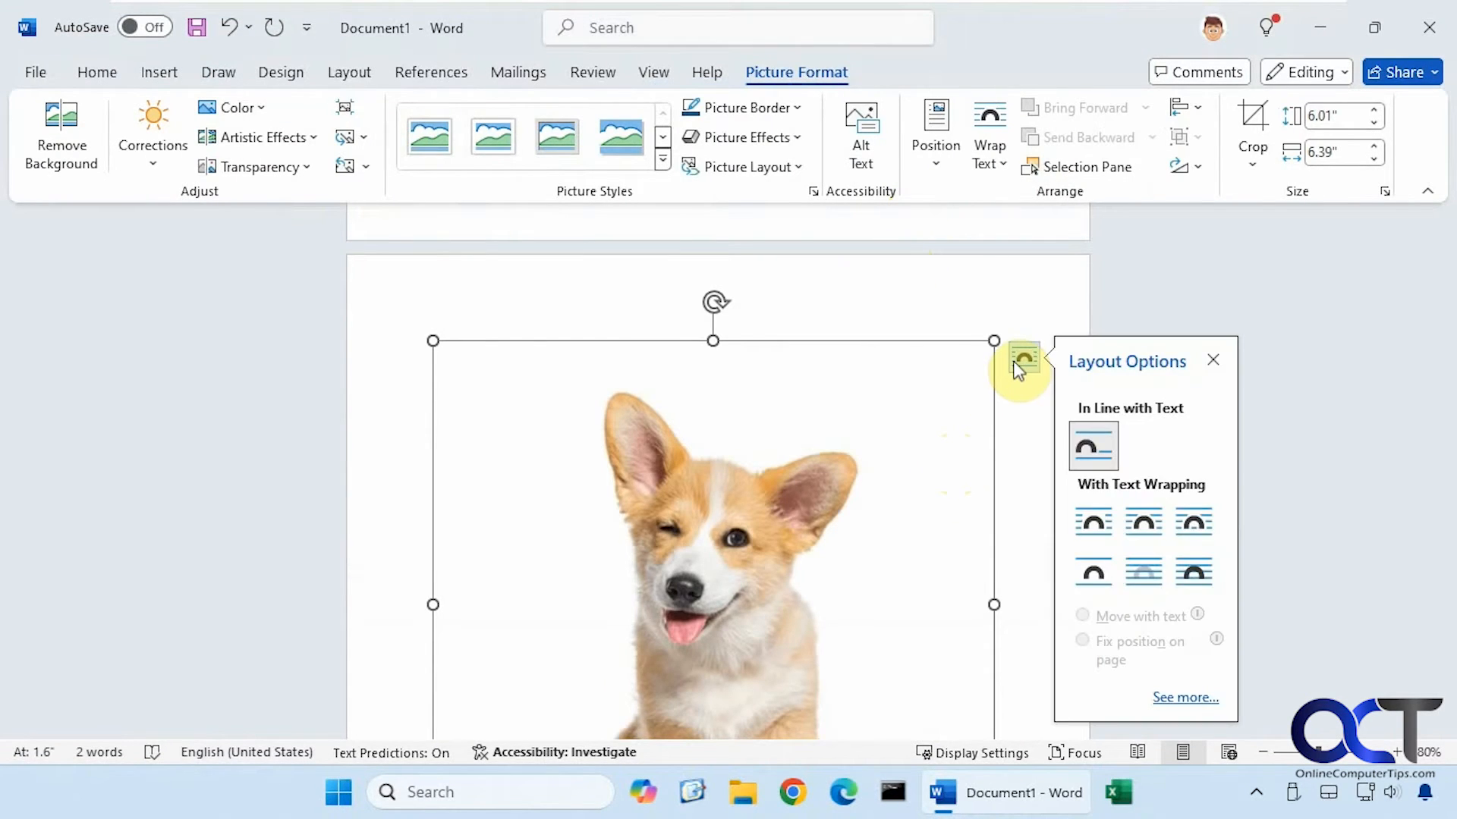
left_click(1194, 572)
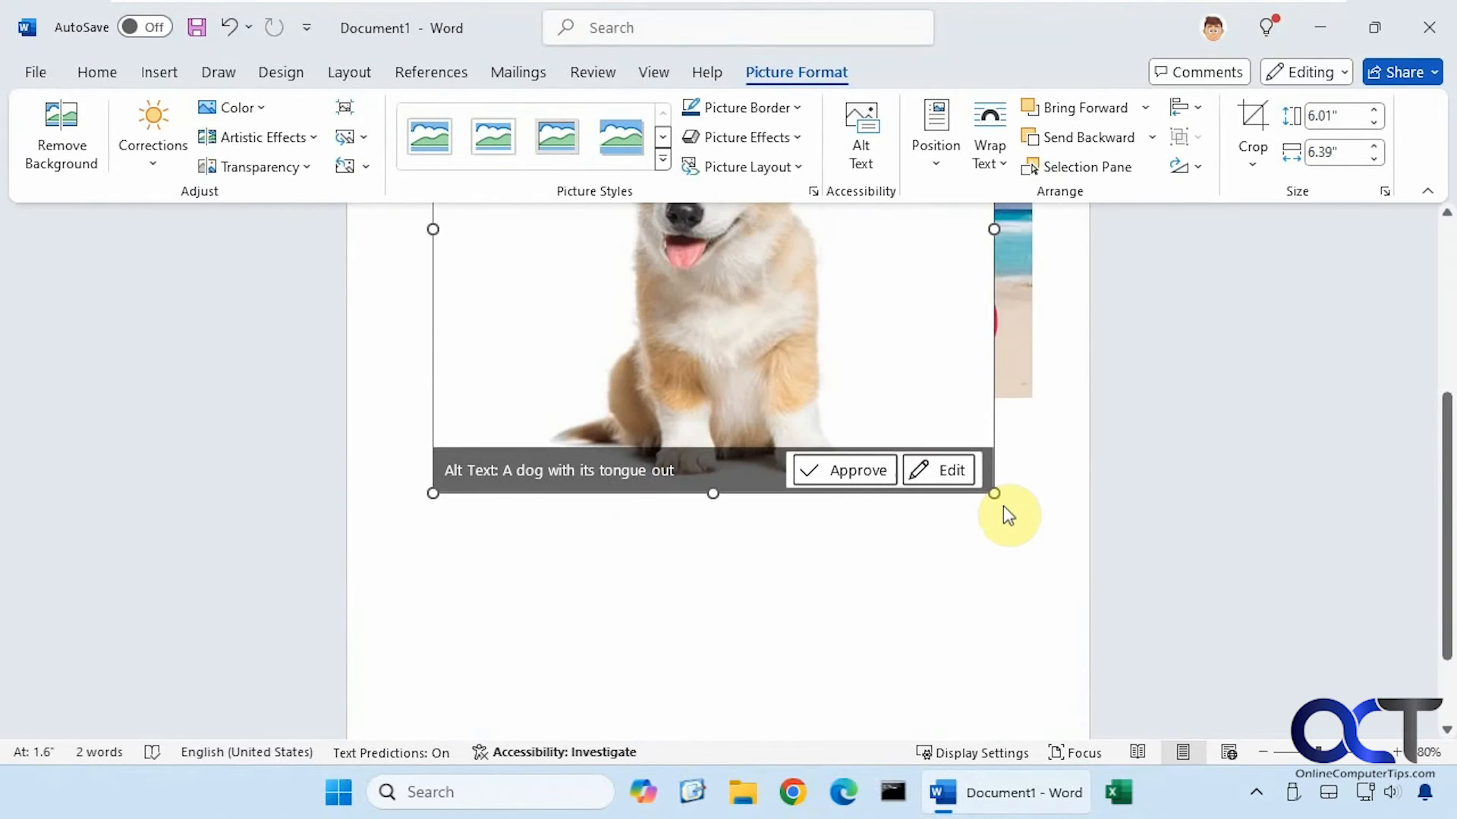
left_click_drag(998, 500, 706, 492)
scroll(761, 283, "up", 6)
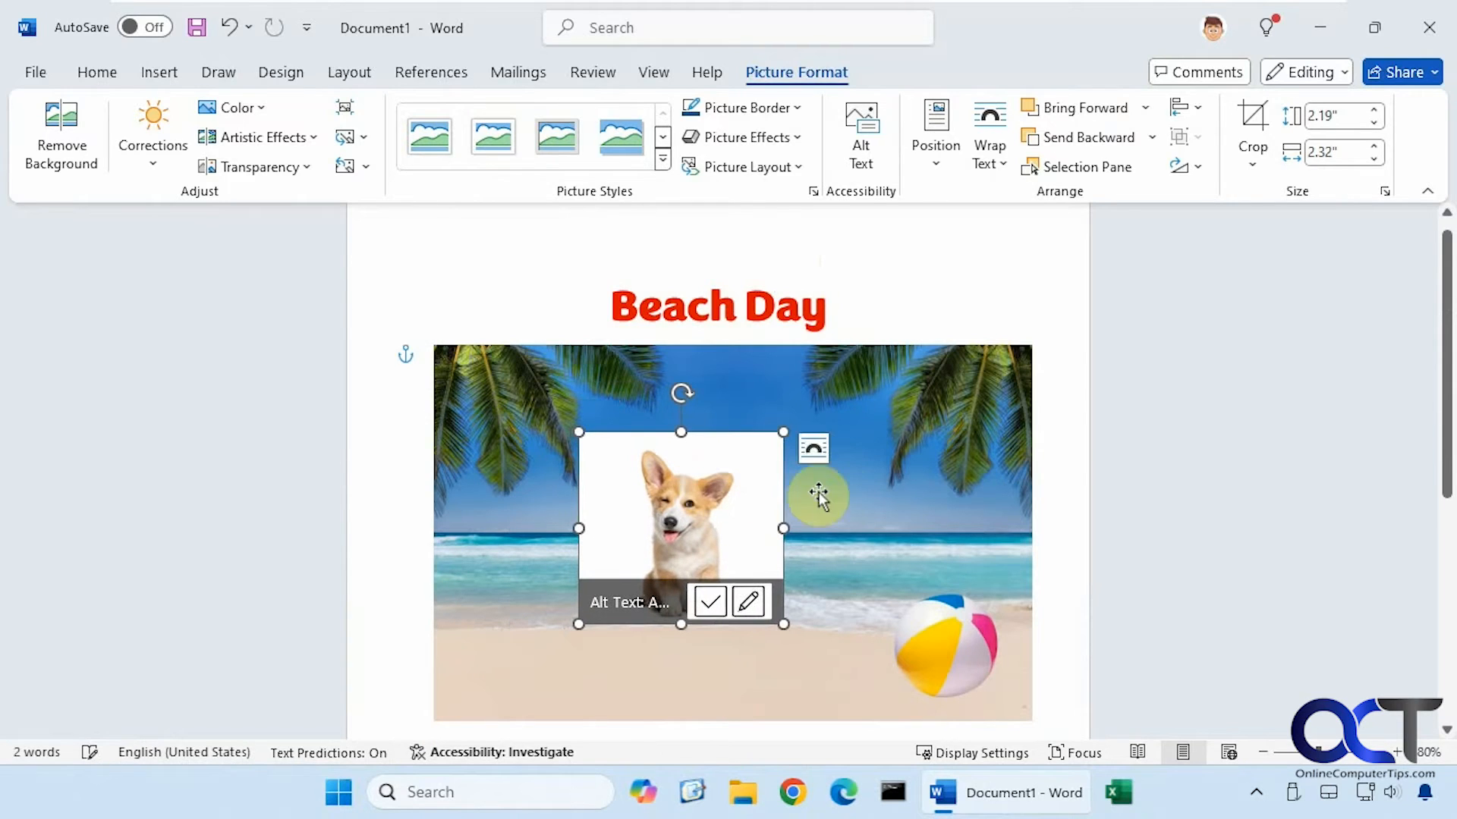
left_click(844, 493)
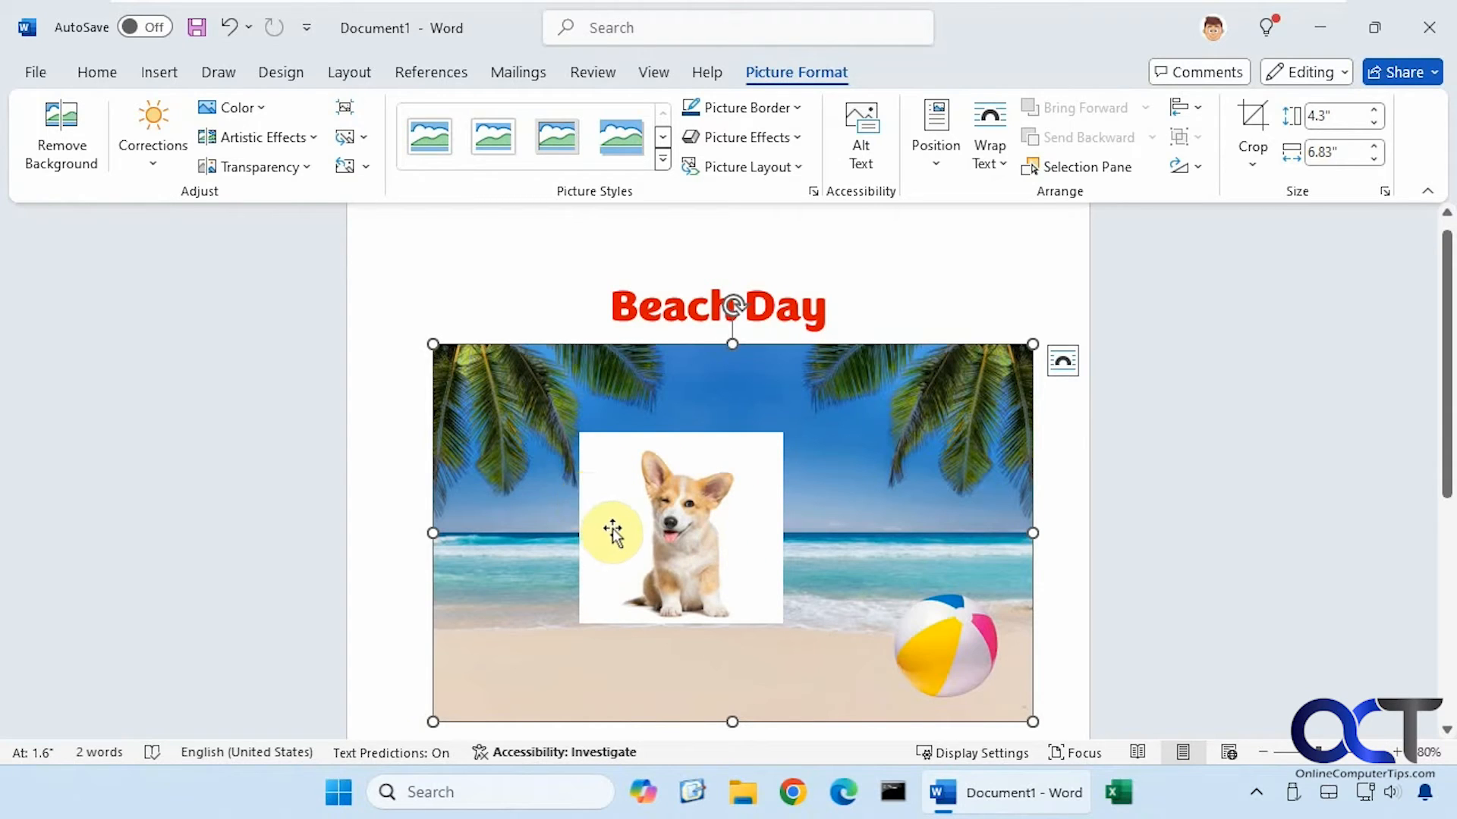
left_click(613, 528)
key("Delete")
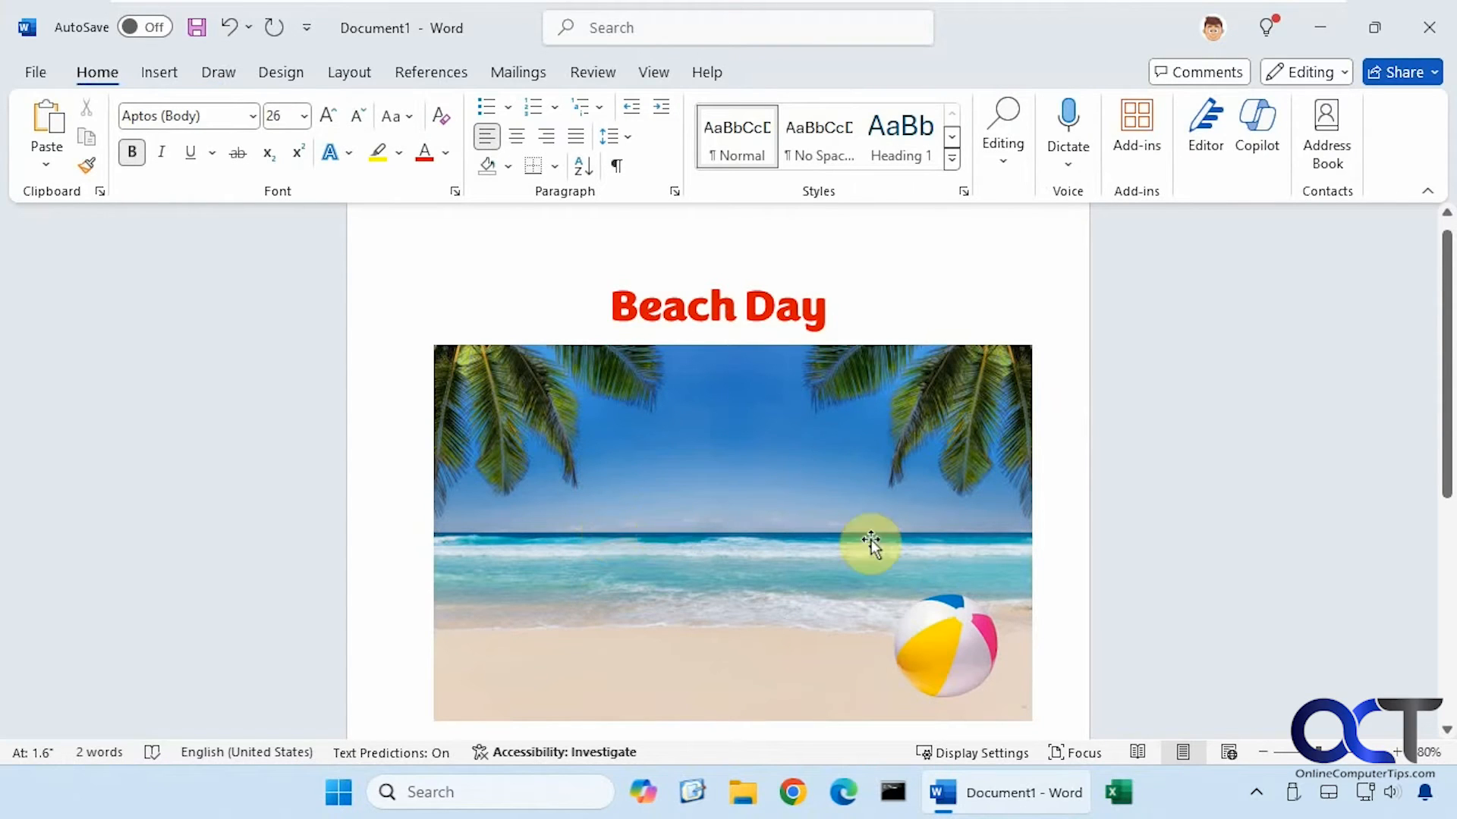
Insert Puppy Transparent.png from this device after the beach photo
left_click(1077, 606)
left_click(156, 73)
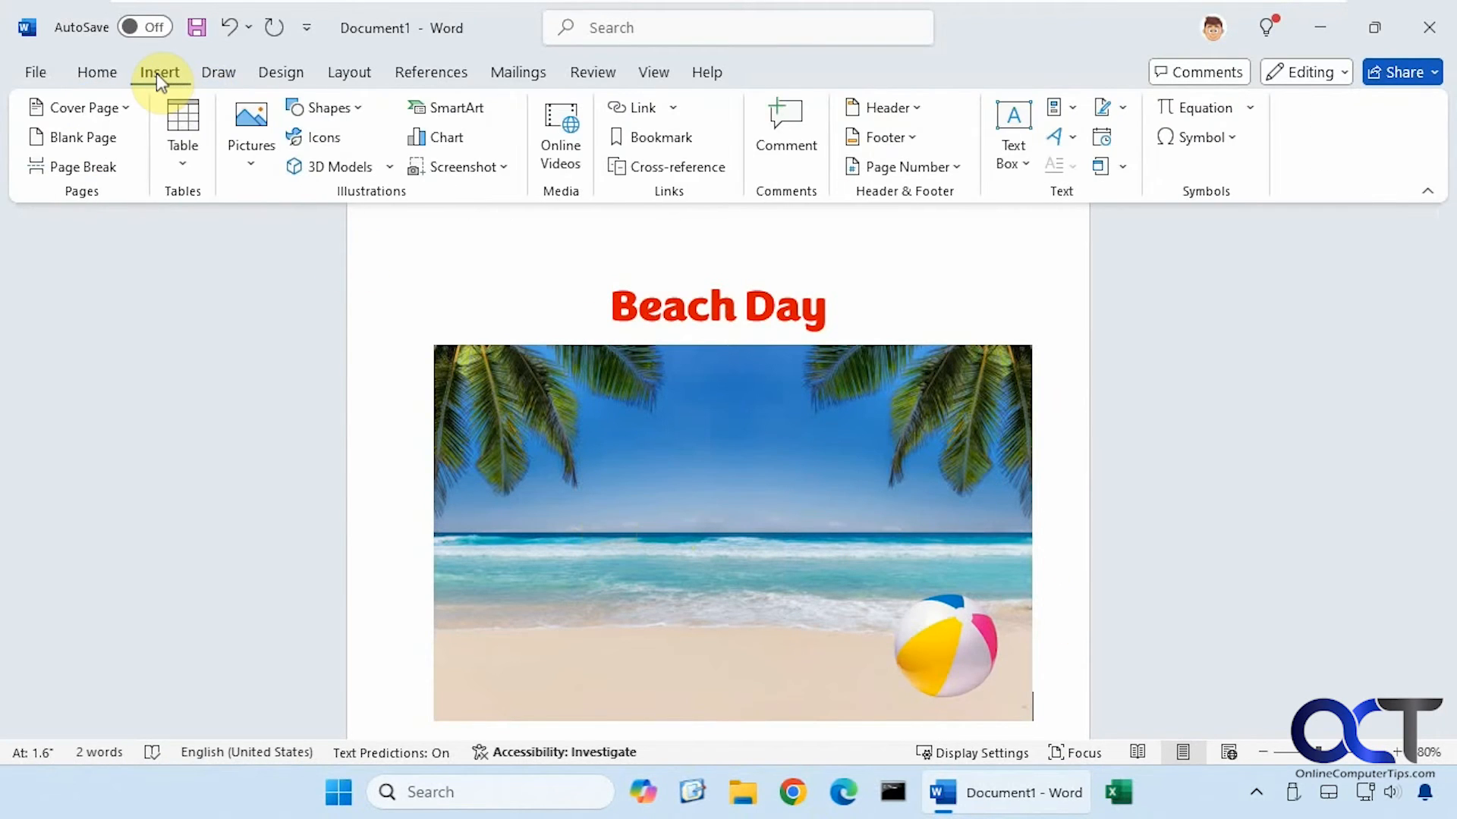
left_click(249, 171)
left_click(286, 232)
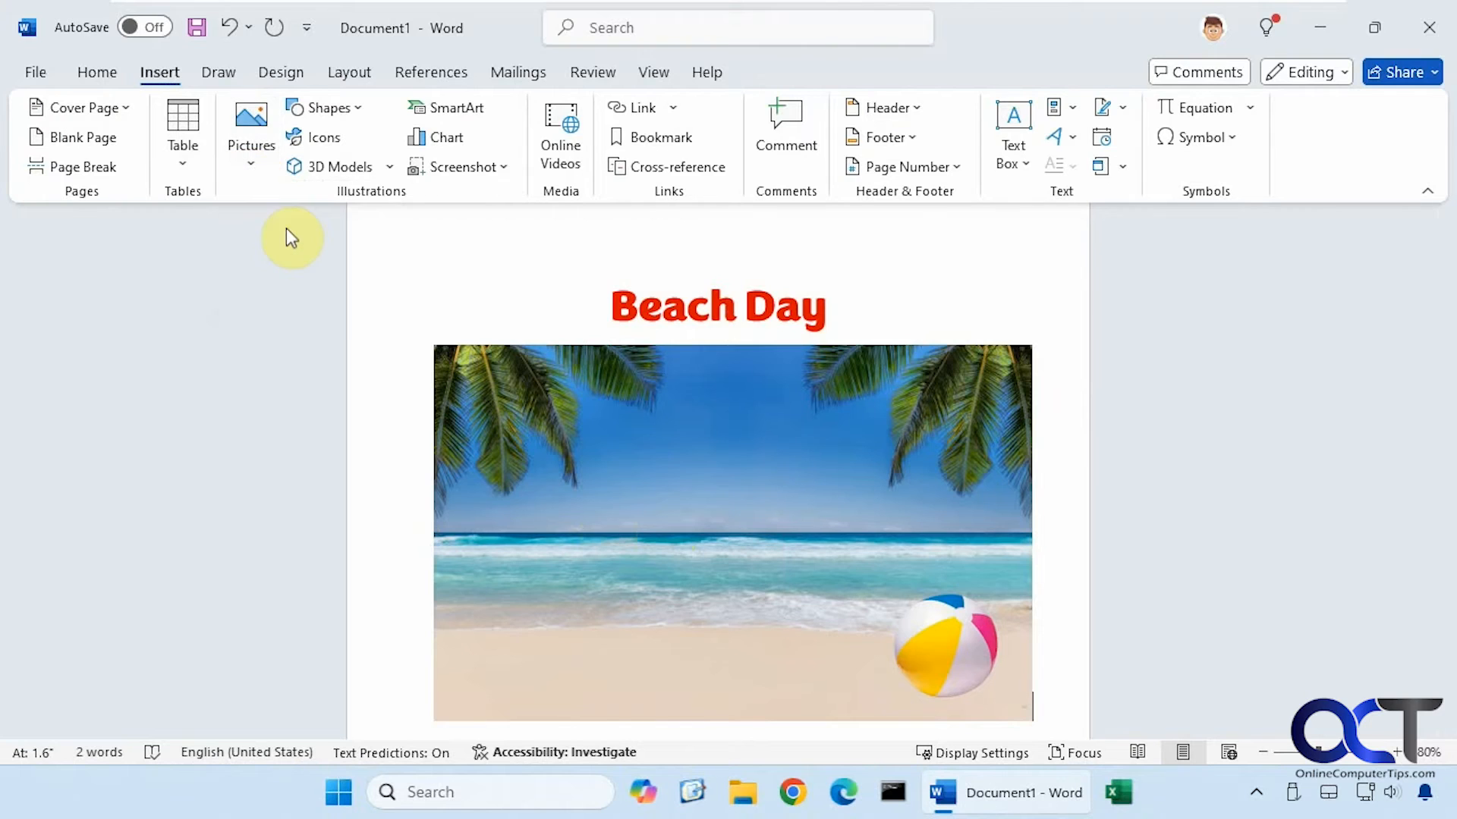
double_click(790, 239)
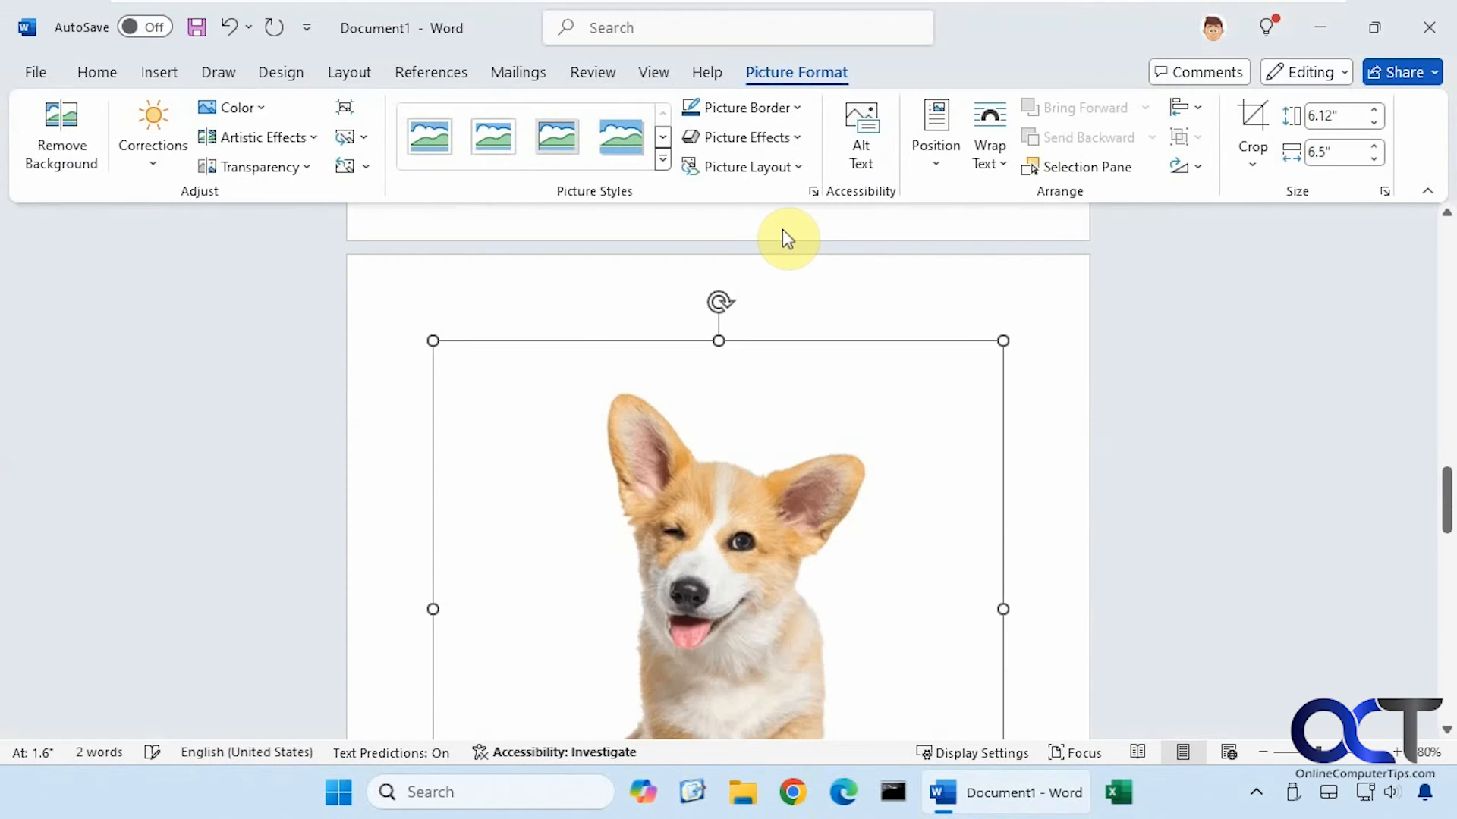
Set the corgi to In Front of Text, shrink it, and place it on the sand beside the ball
left_click(1036, 371)
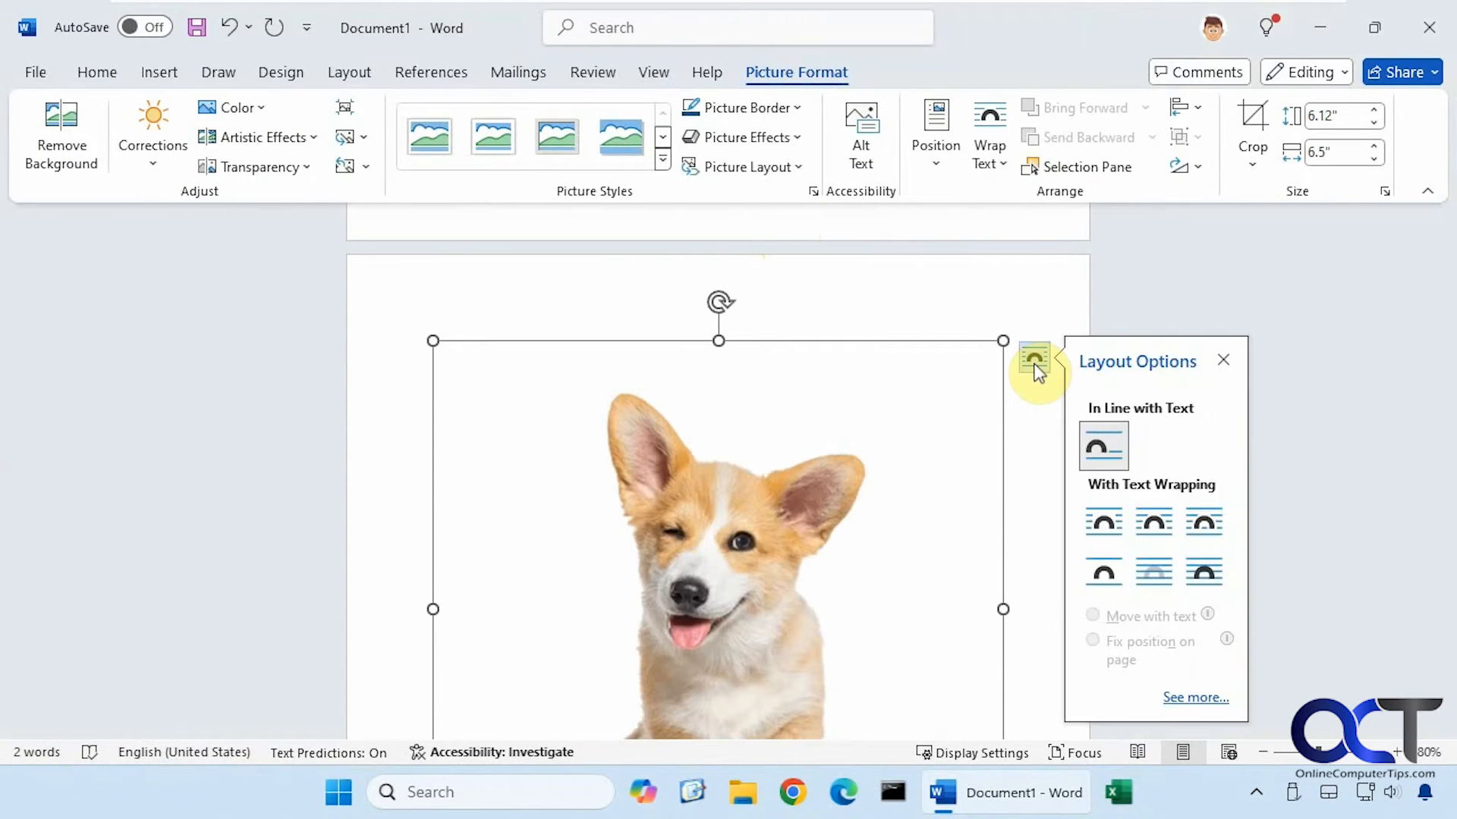
left_click(1202, 570)
scroll(979, 544, "up", 2)
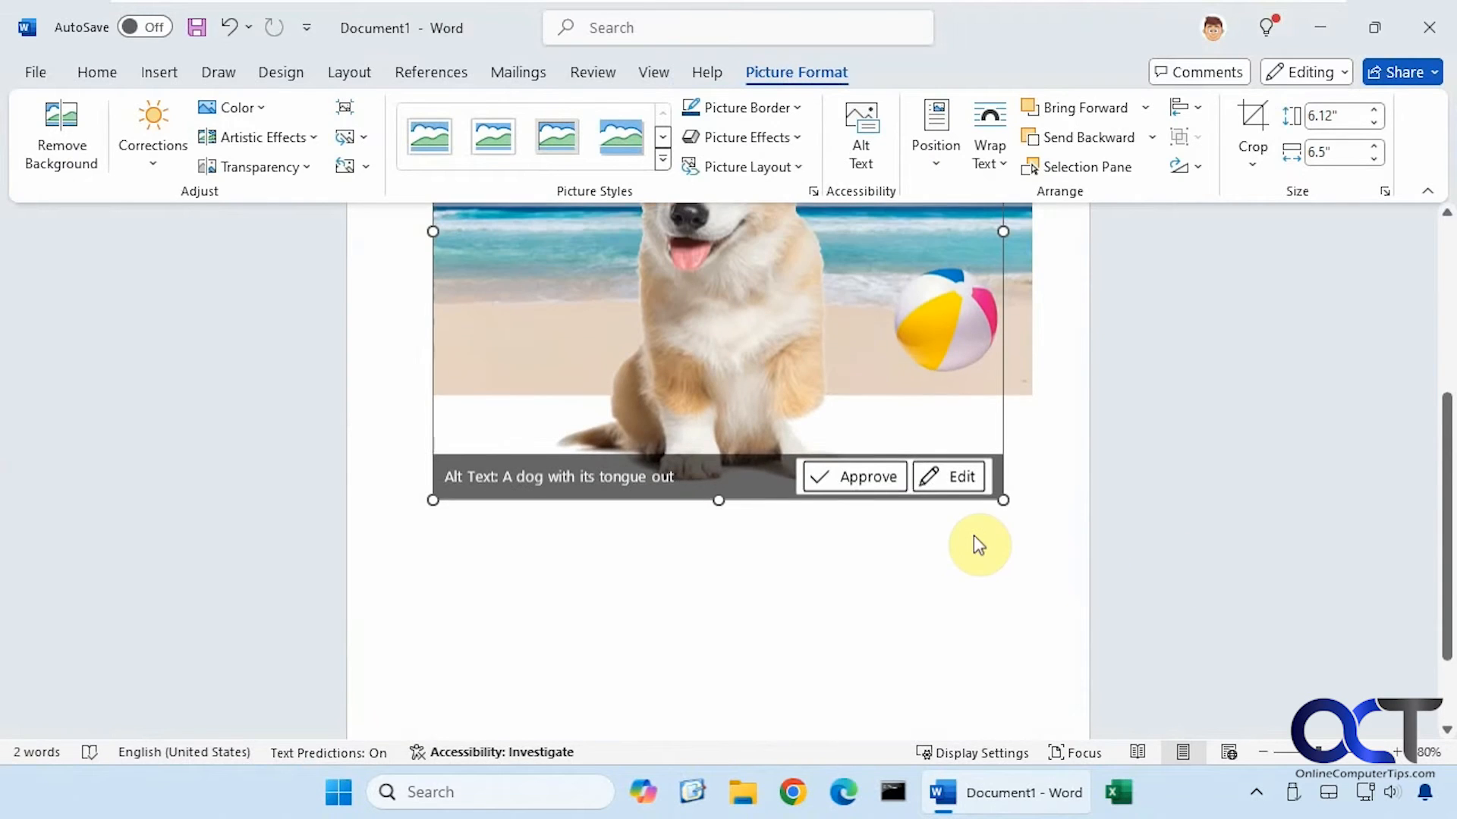
left_click_drag(1003, 508, 679, 372)
scroll(771, 380, "up", 3)
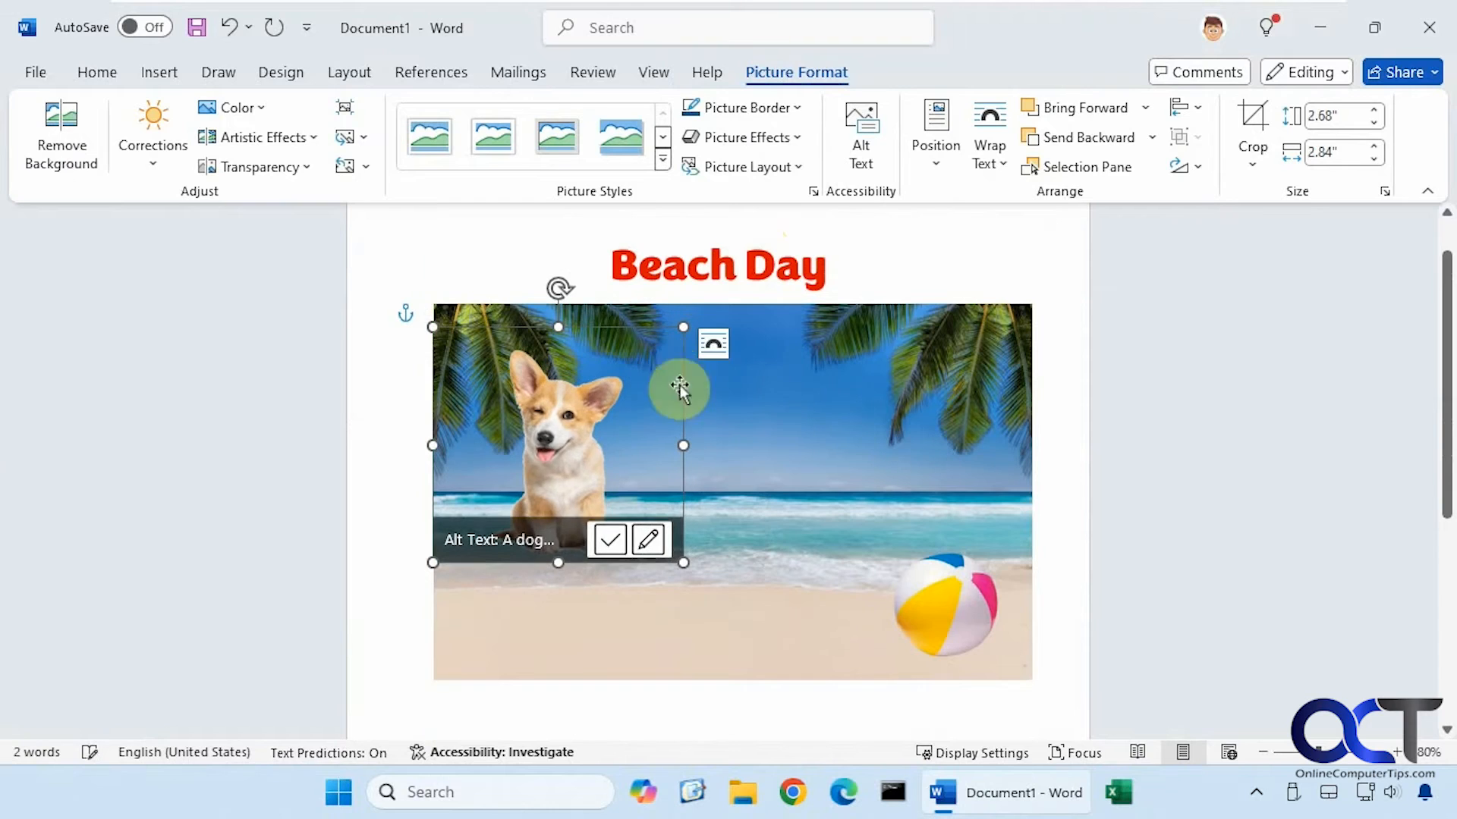
left_click_drag(569, 462, 759, 562)
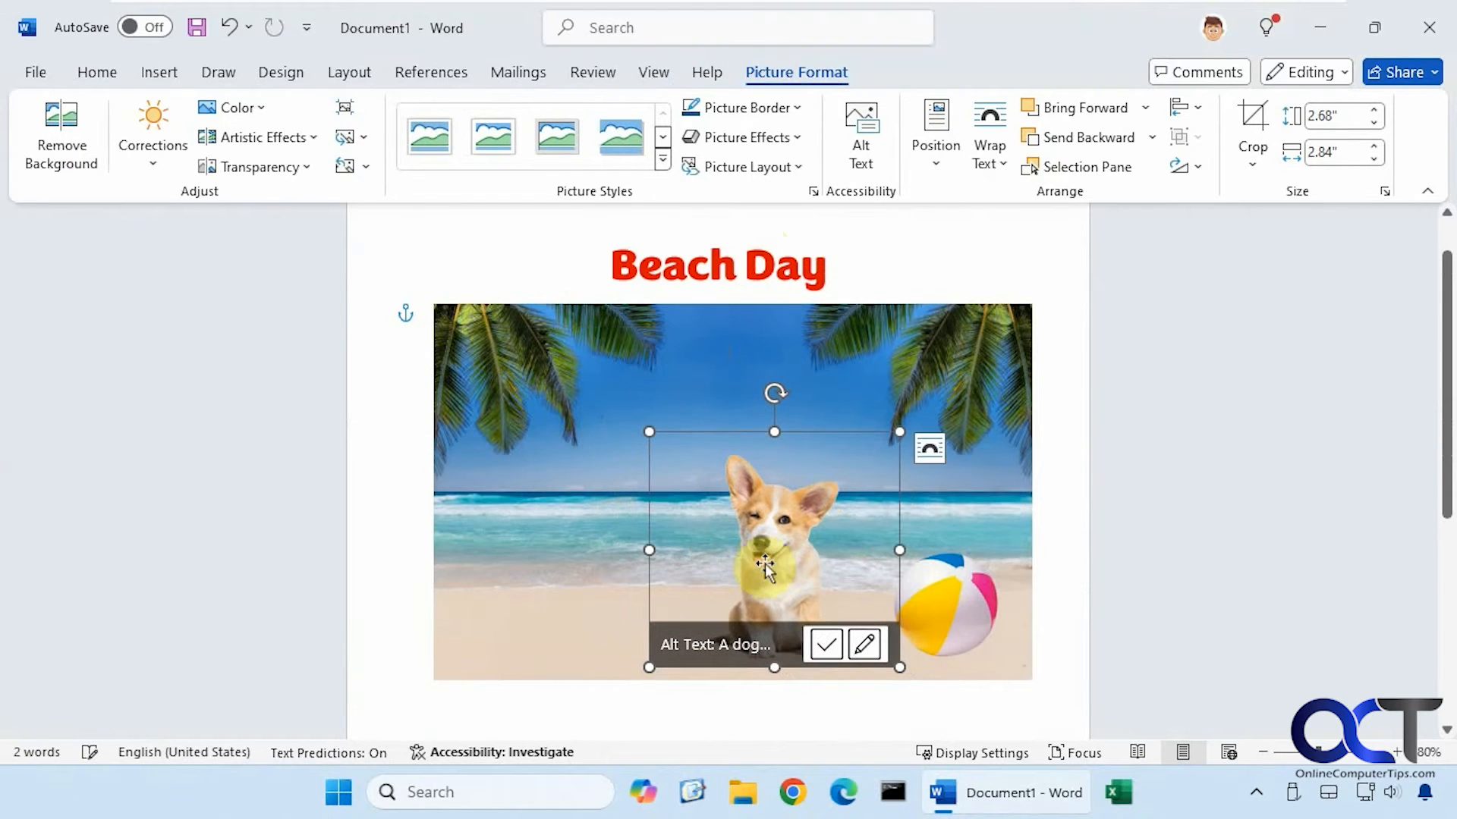
left_click(1003, 670)
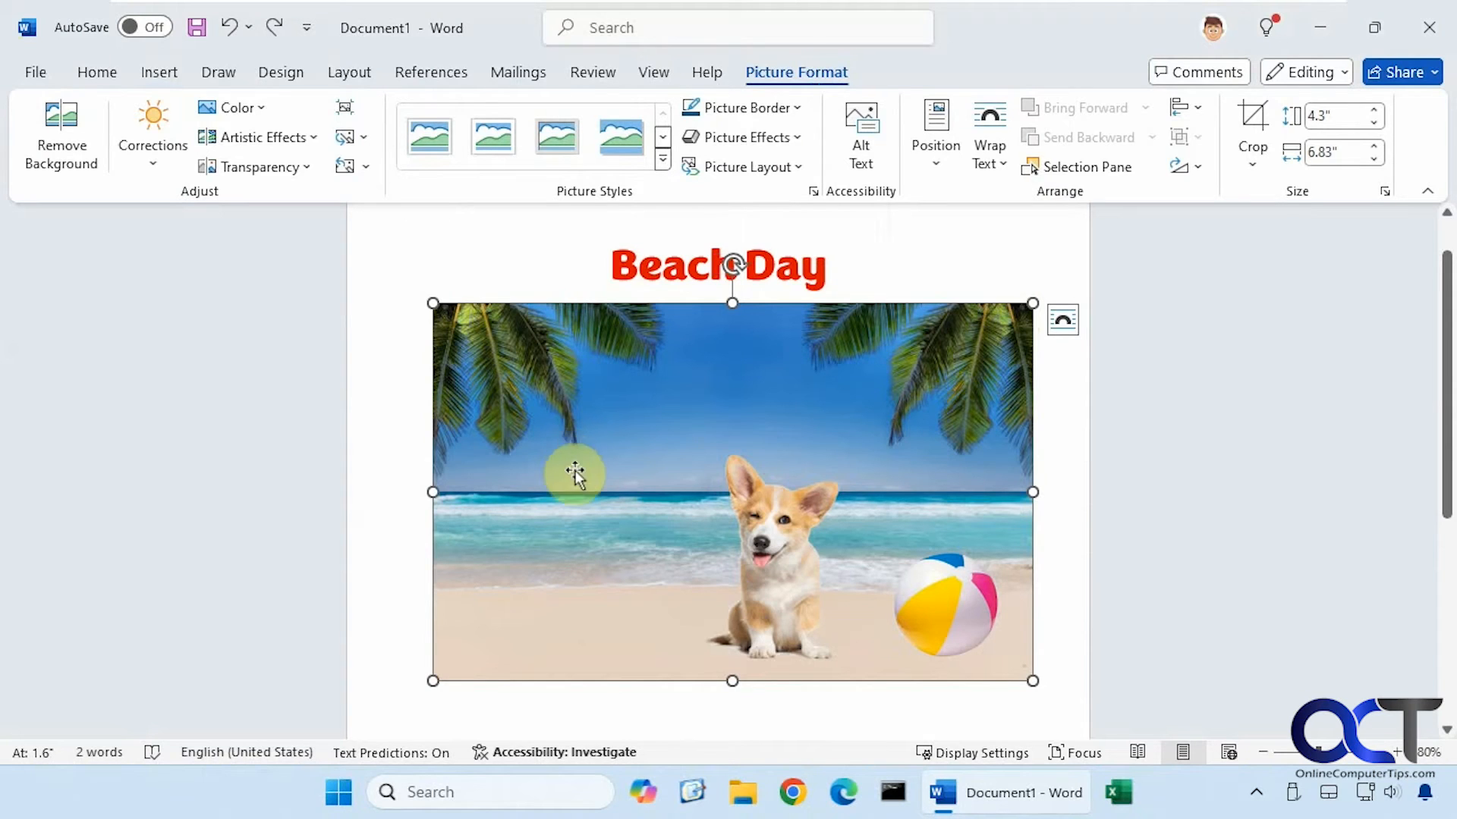
left_click(1055, 613)
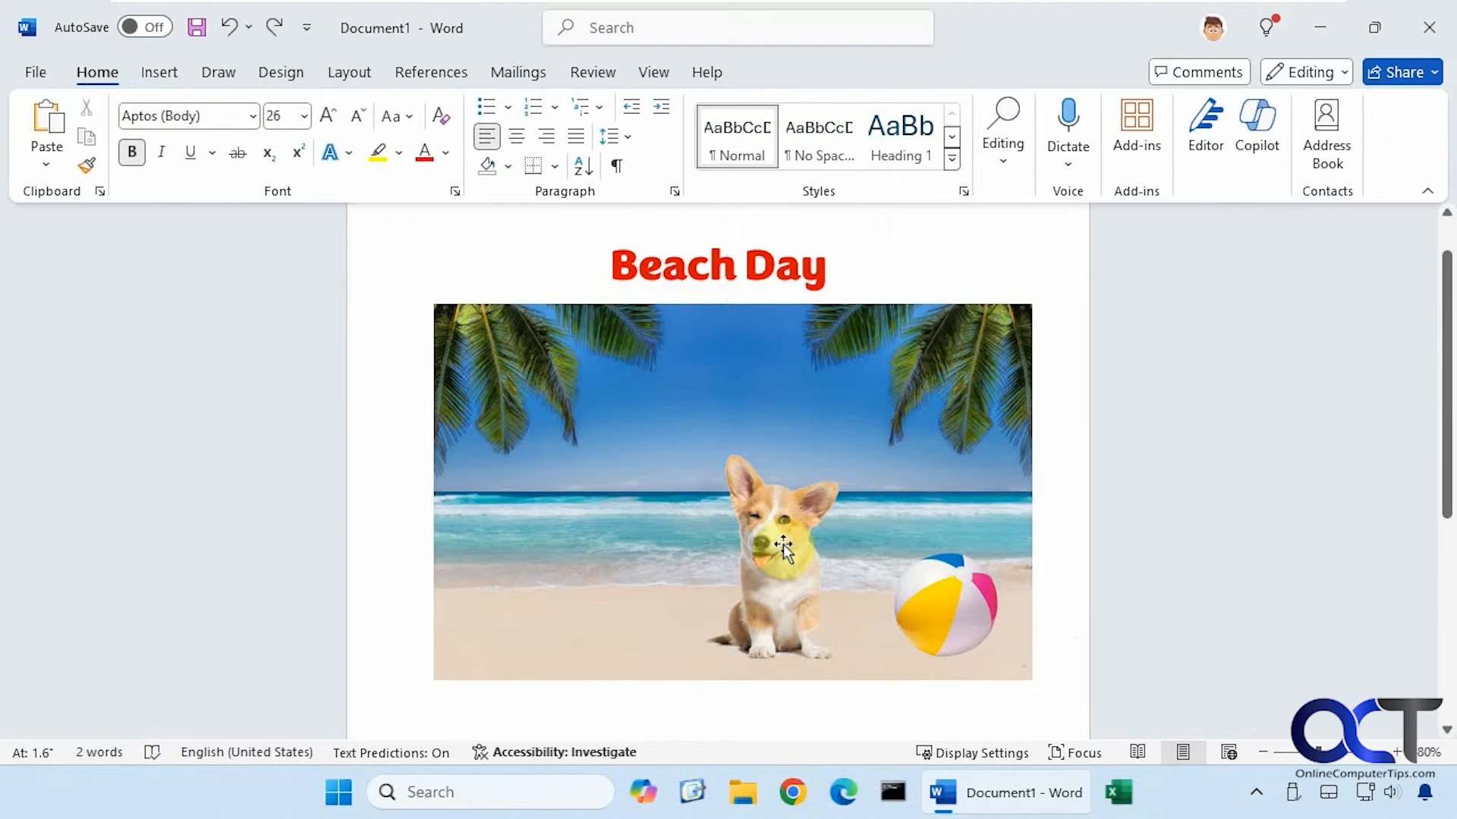
left_click(167, 73)
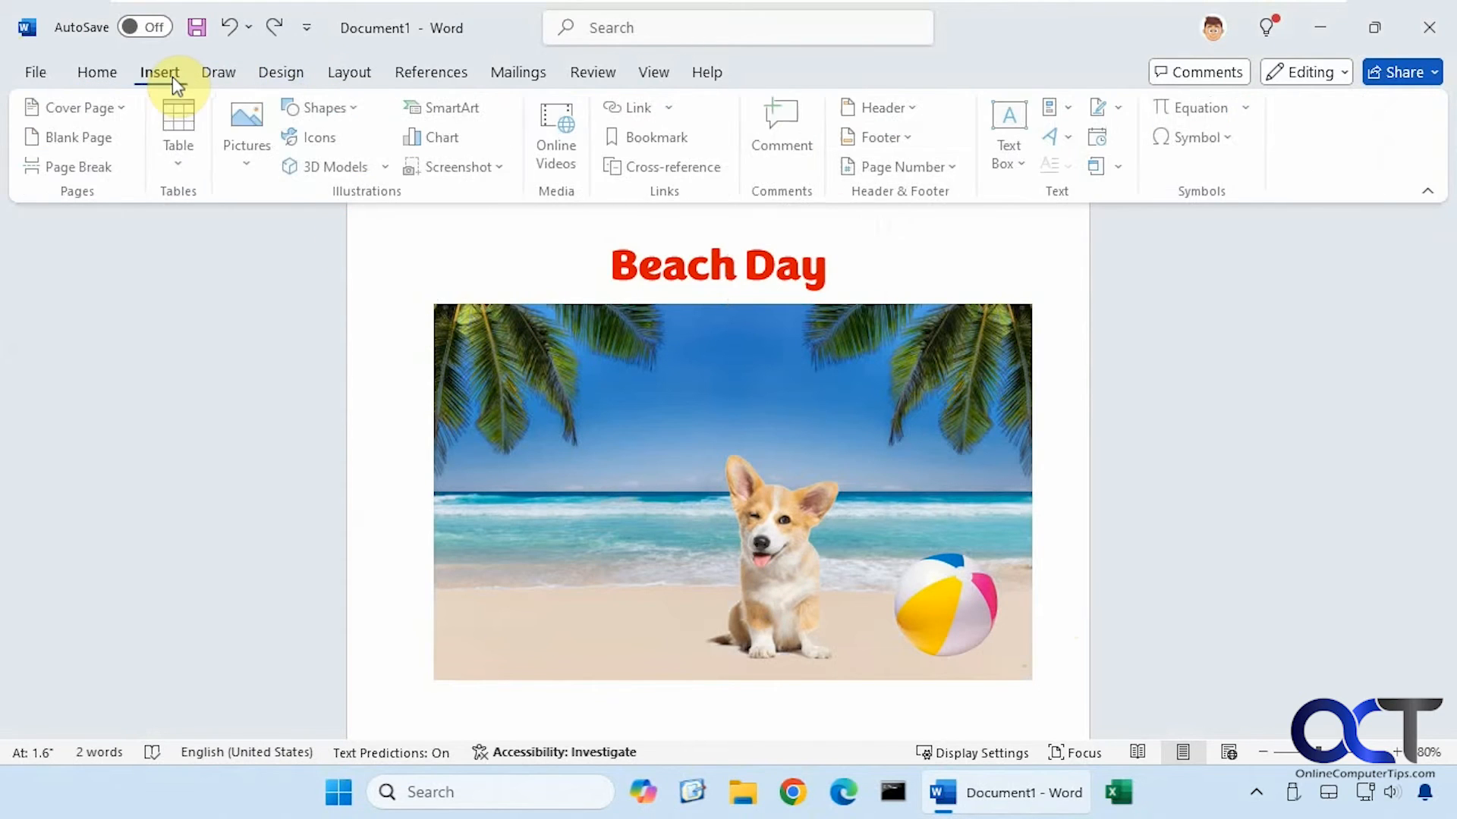
Insert Umbrella.png from this device and set its wrapping to In Front of Text
left_click(251, 151)
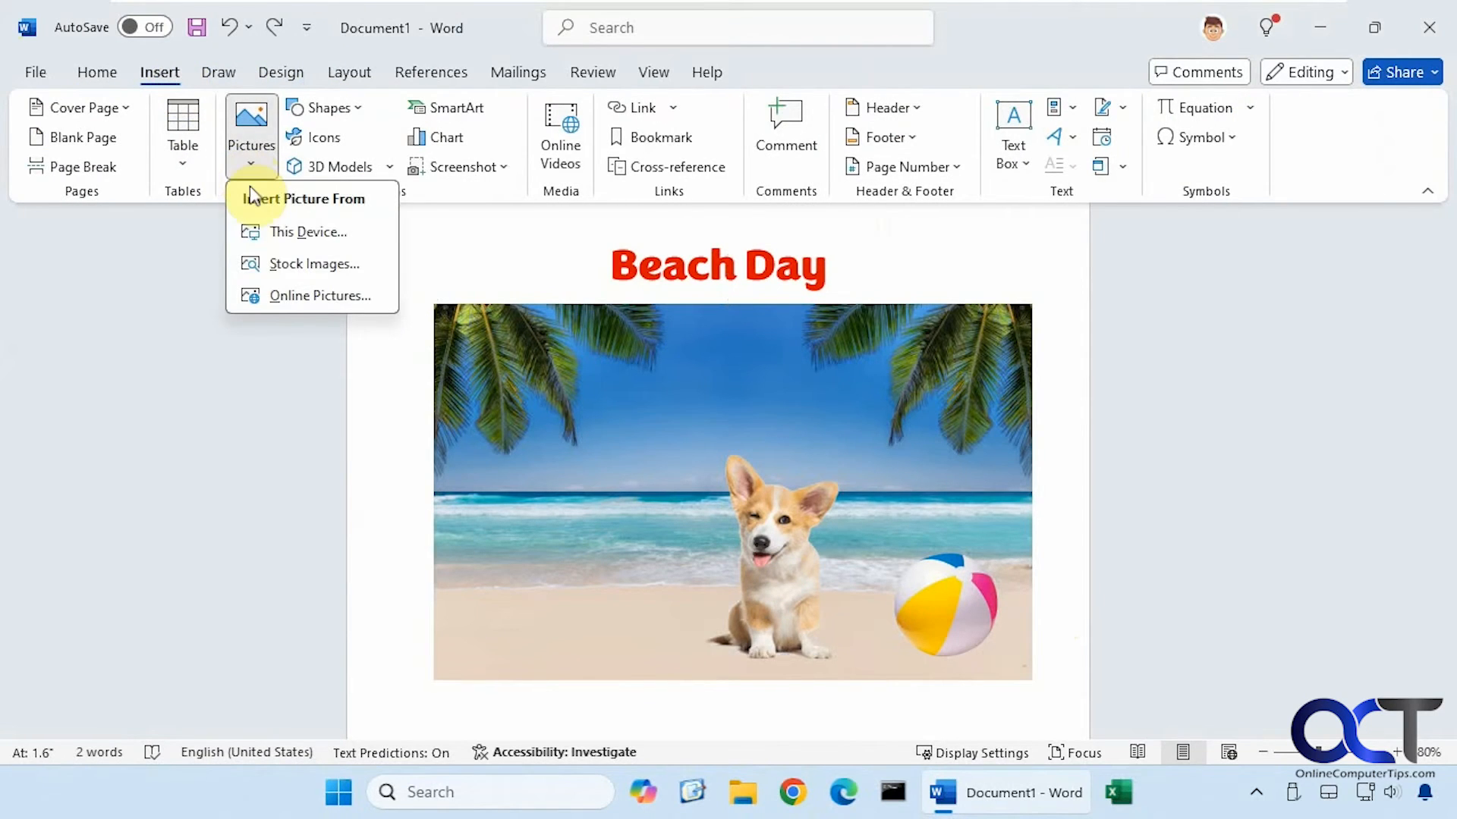
left_click(282, 231)
double_click(1040, 241)
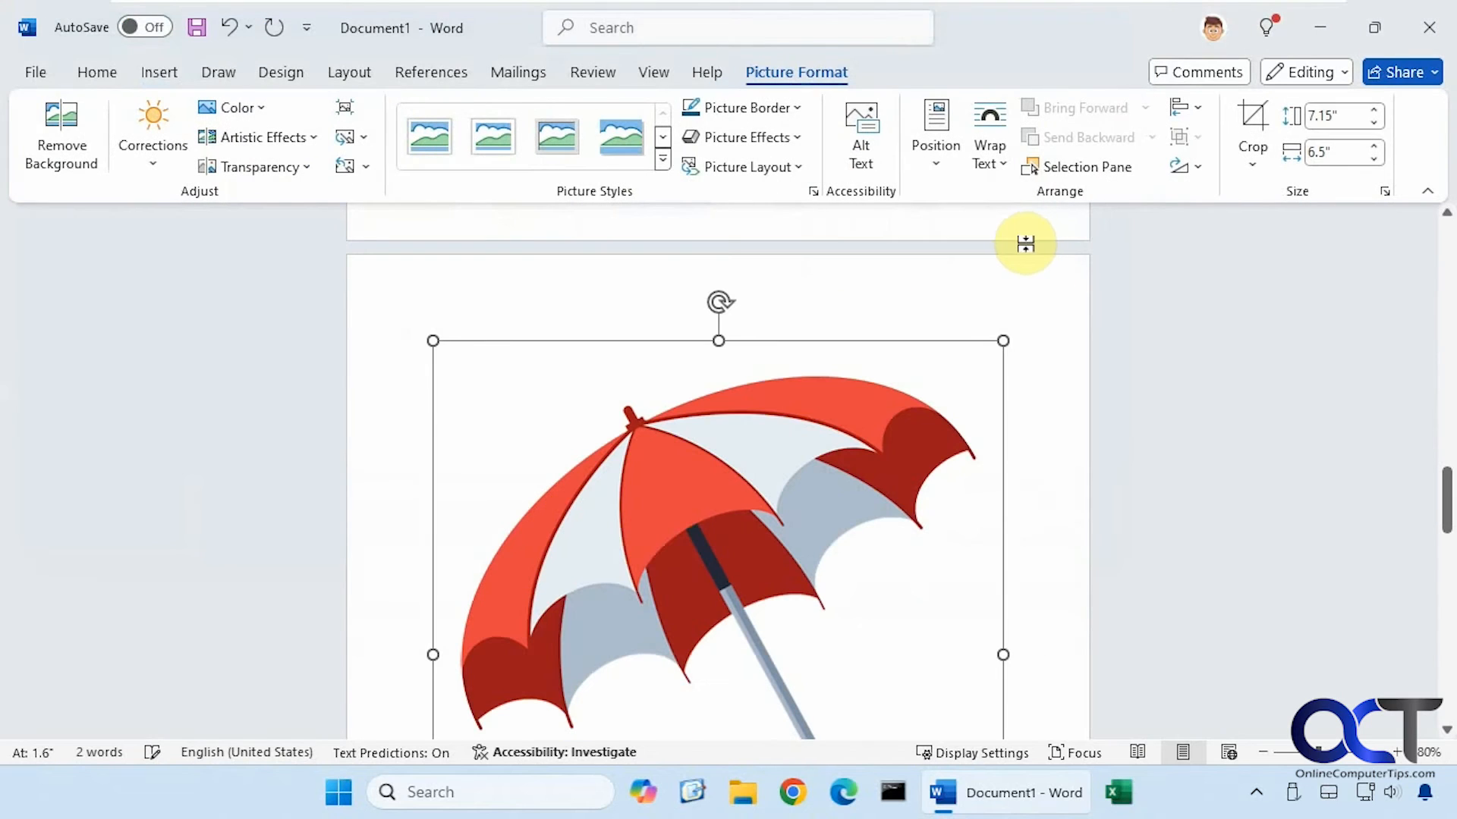
left_click(1034, 357)
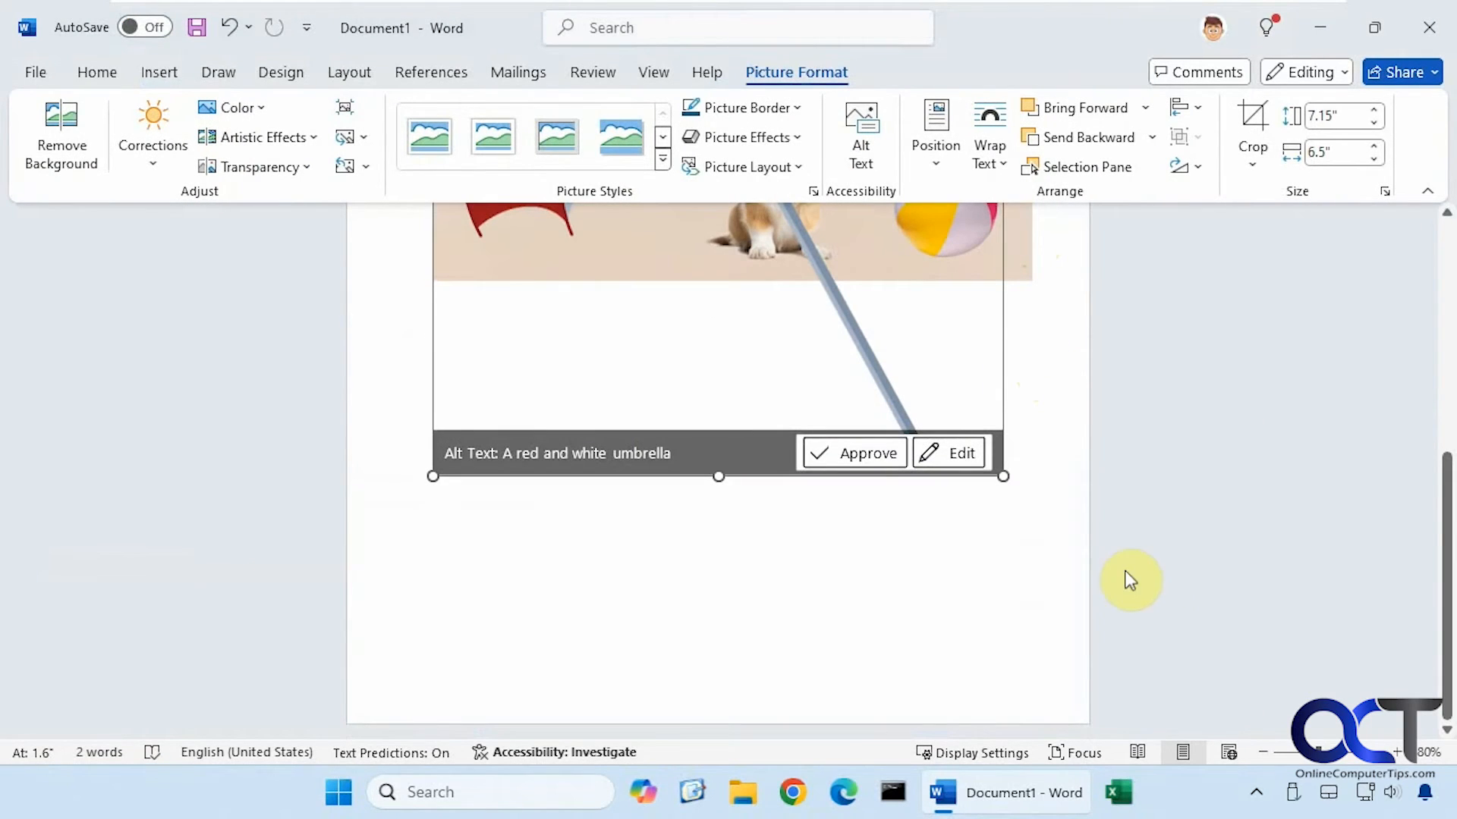
left_click(1001, 474)
Shrink the umbrella, tilt it to one side, and move it onto the beach beside the corgi
left_click_drag(1001, 478, 734, 339)
scroll(954, 471, "up", 10)
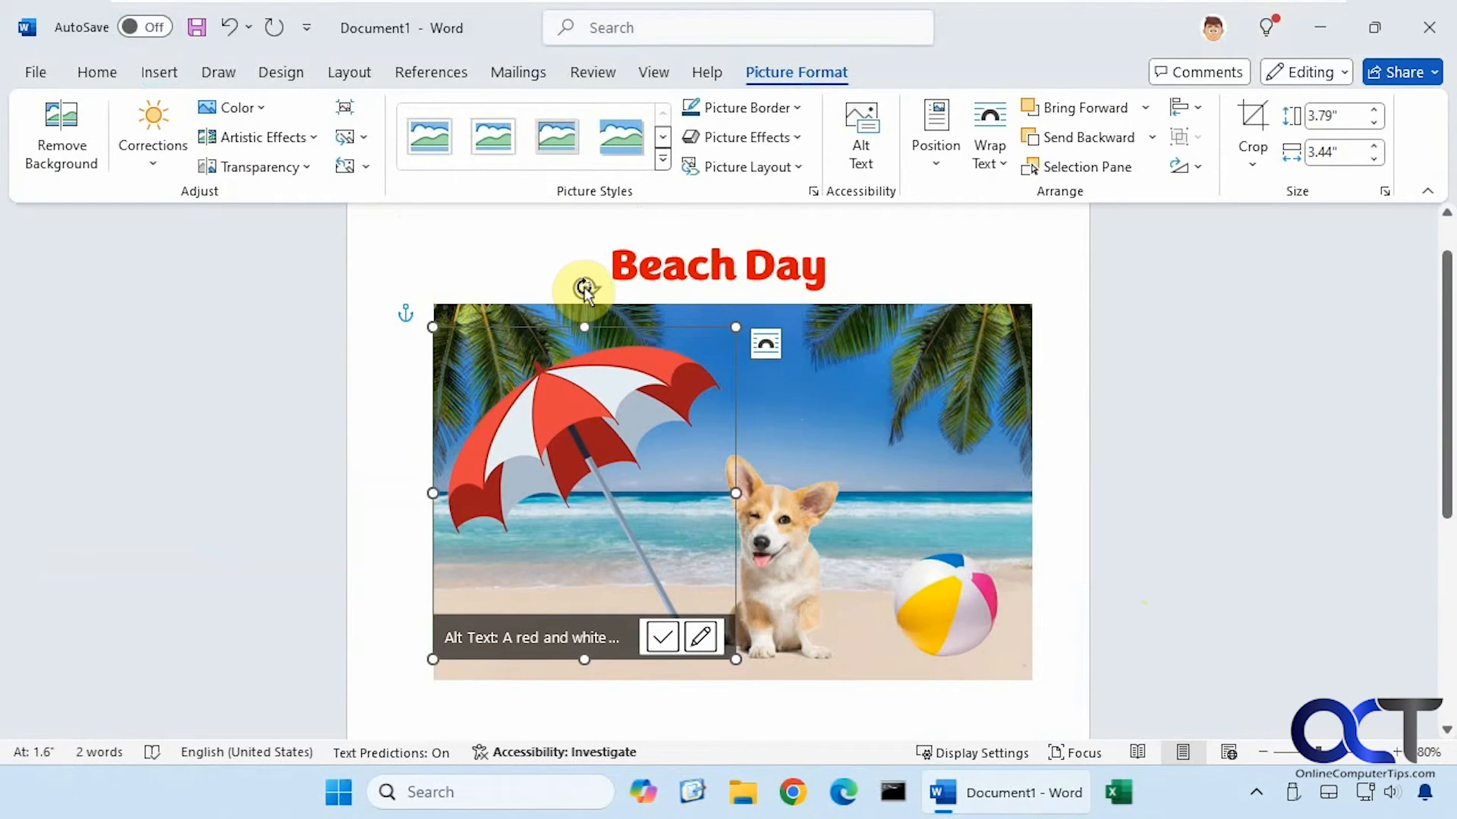
left_click_drag(584, 287, 649, 335)
left_click_drag(666, 703, 645, 668)
left_click(852, 431)
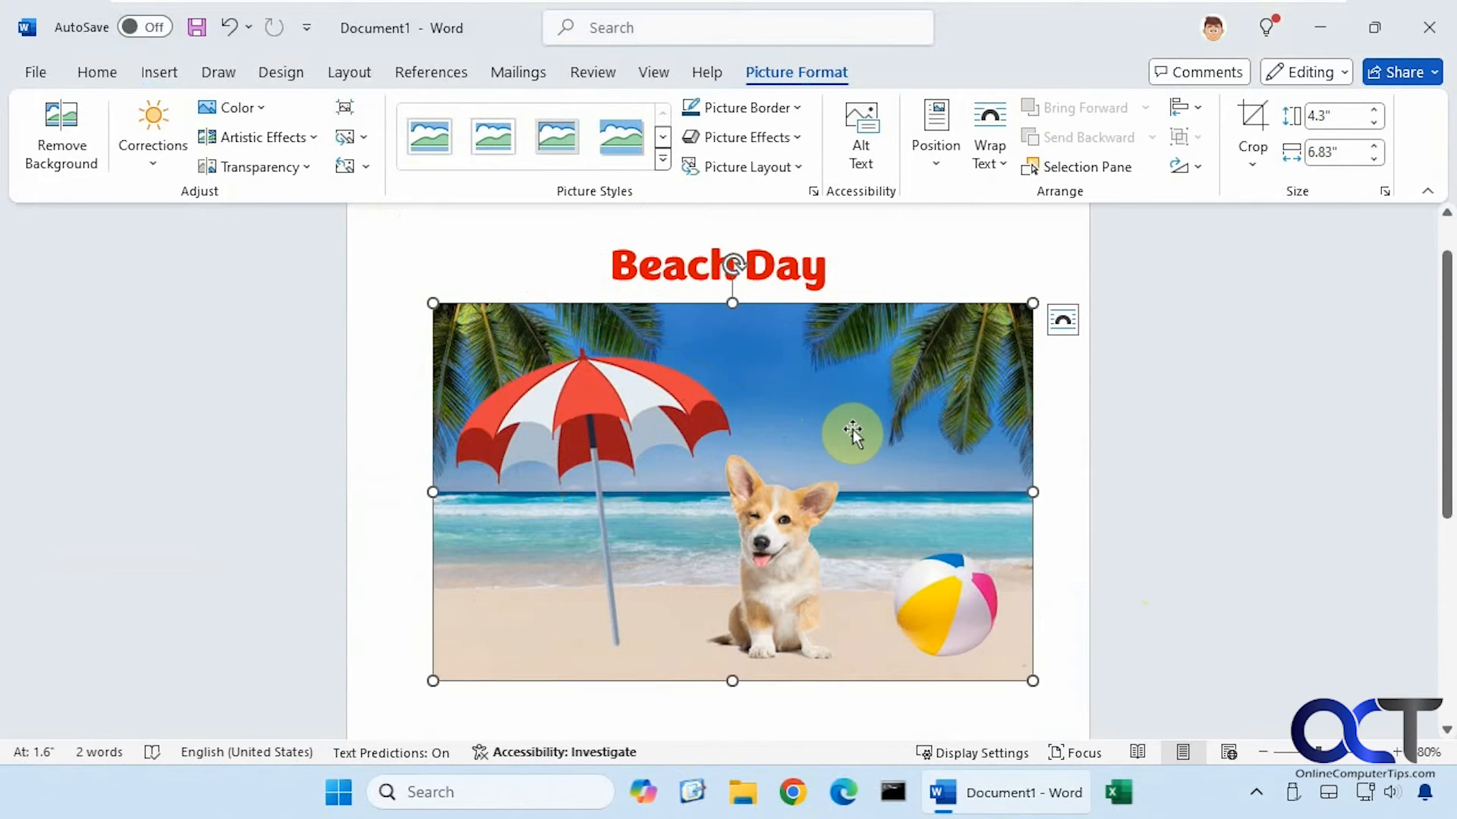
left_click_drag(635, 497, 688, 422)
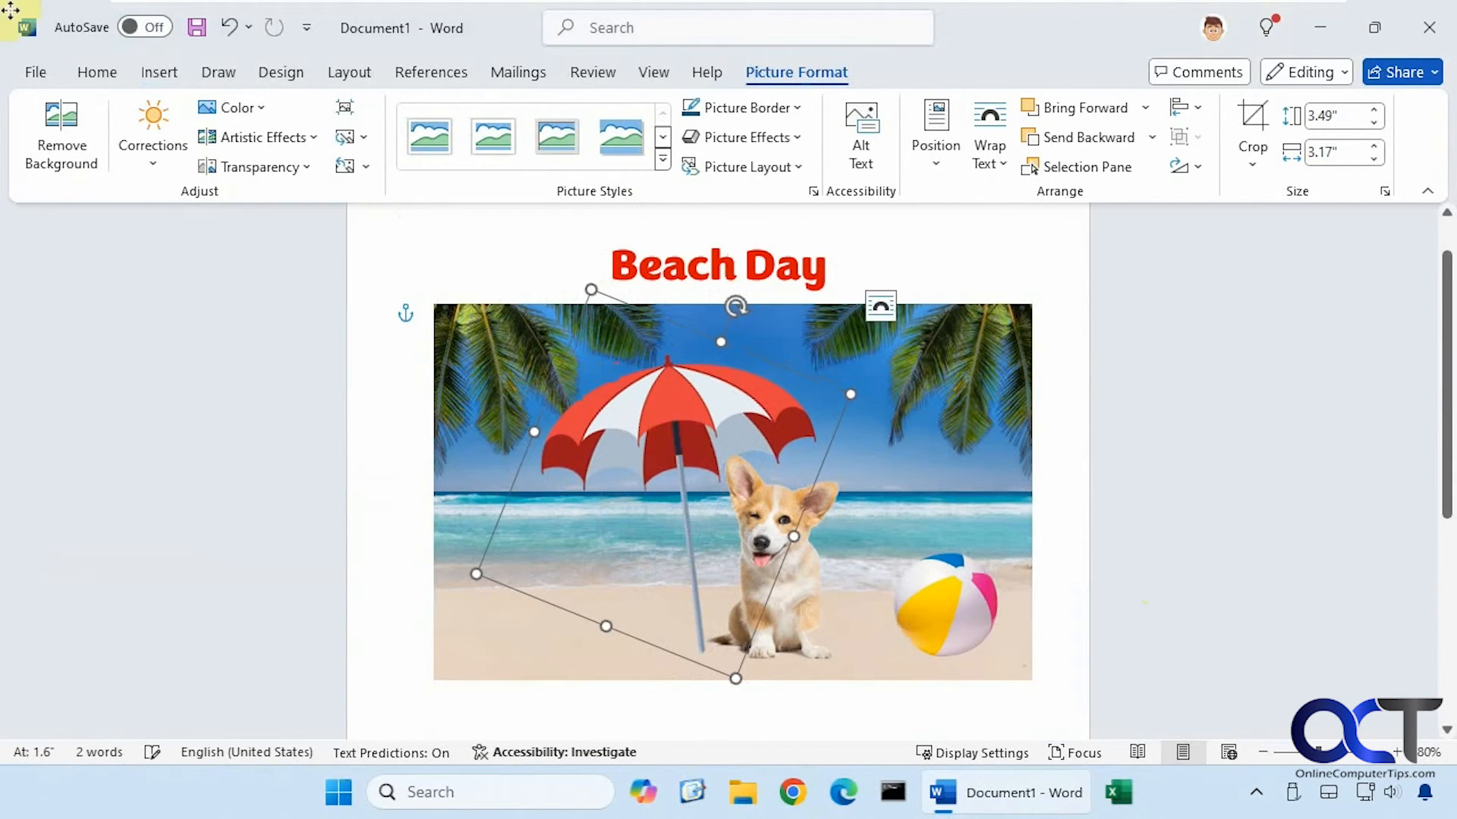
Drag the beach ball left from the right side of the sand onto the corgi
left_click(939, 592)
left_click_drag(957, 615, 805, 616)
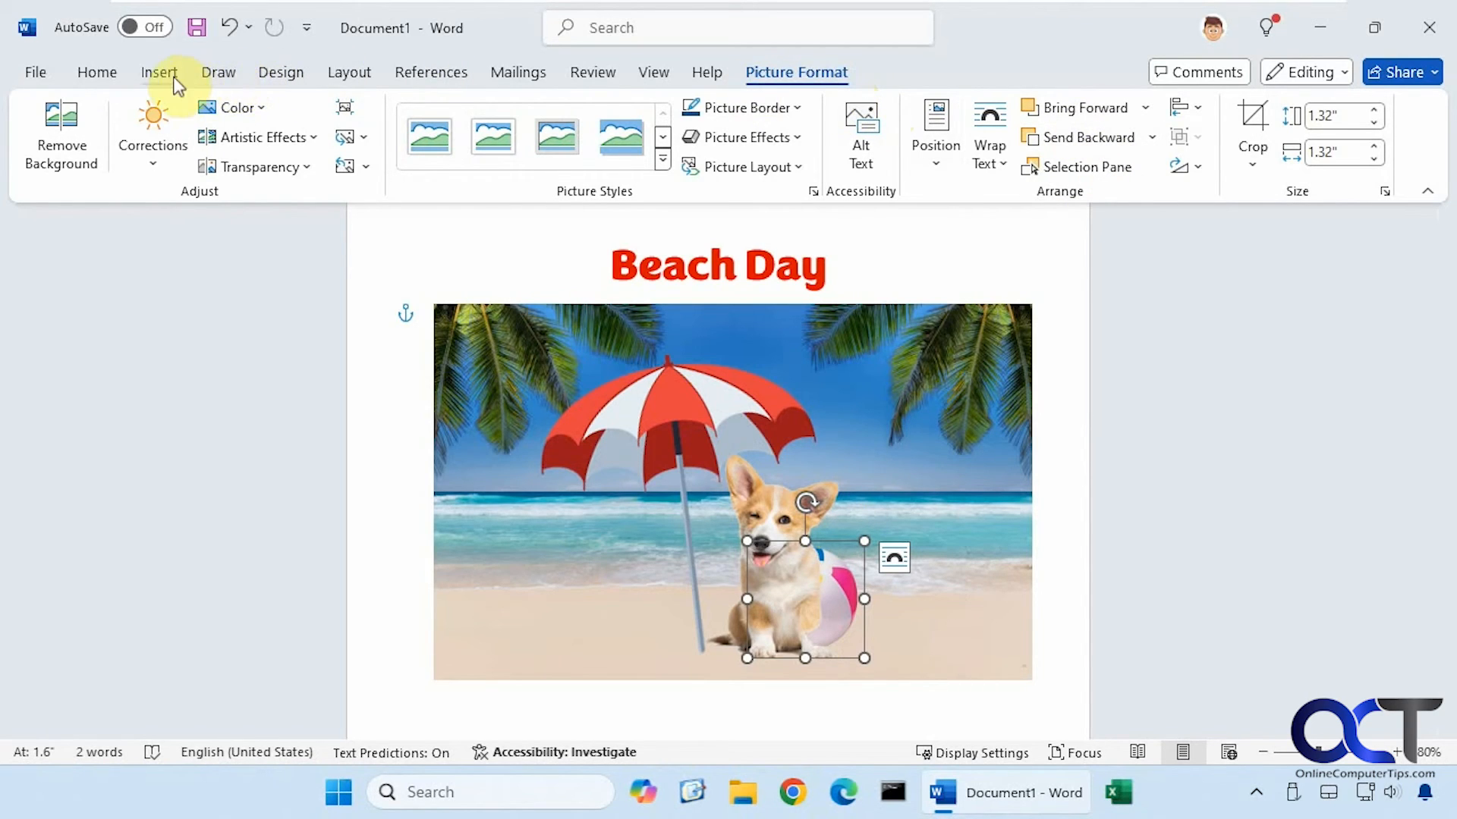
Select the corgi and apply Send Backward so the beach ball shows in front of it
left_click(355, 76)
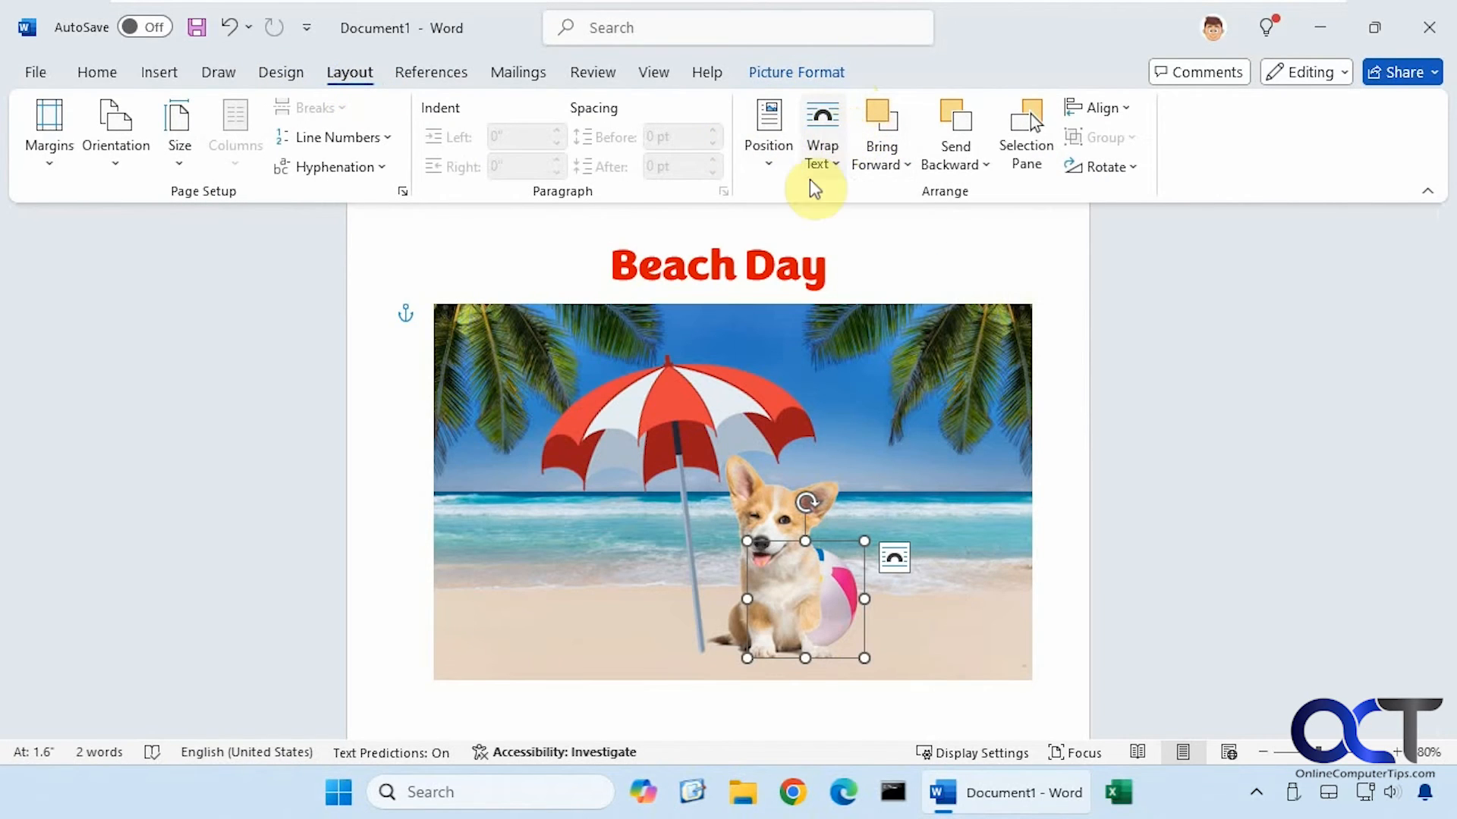
left_click(1059, 374)
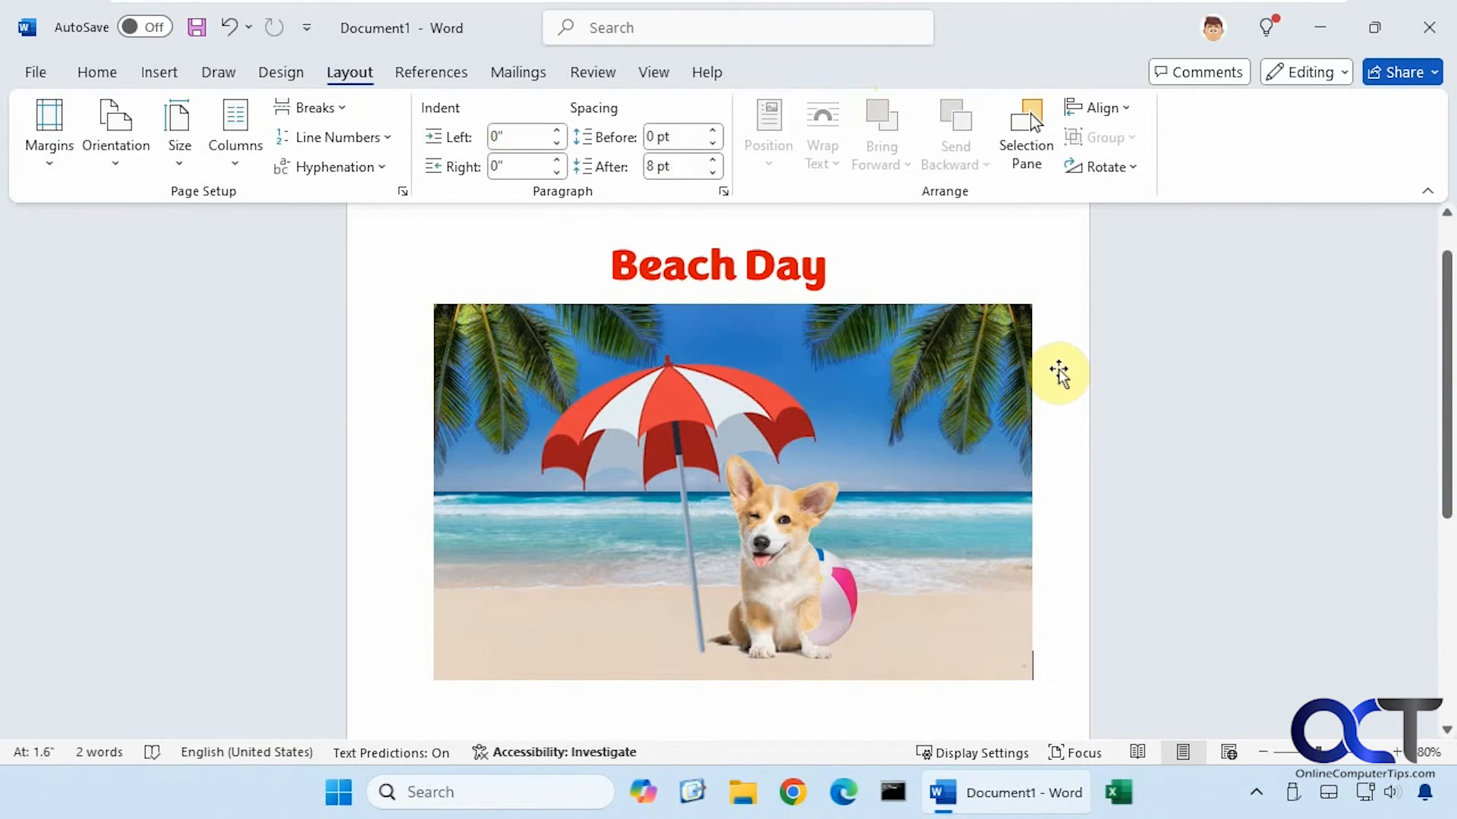
left_click(788, 528)
left_click(805, 596)
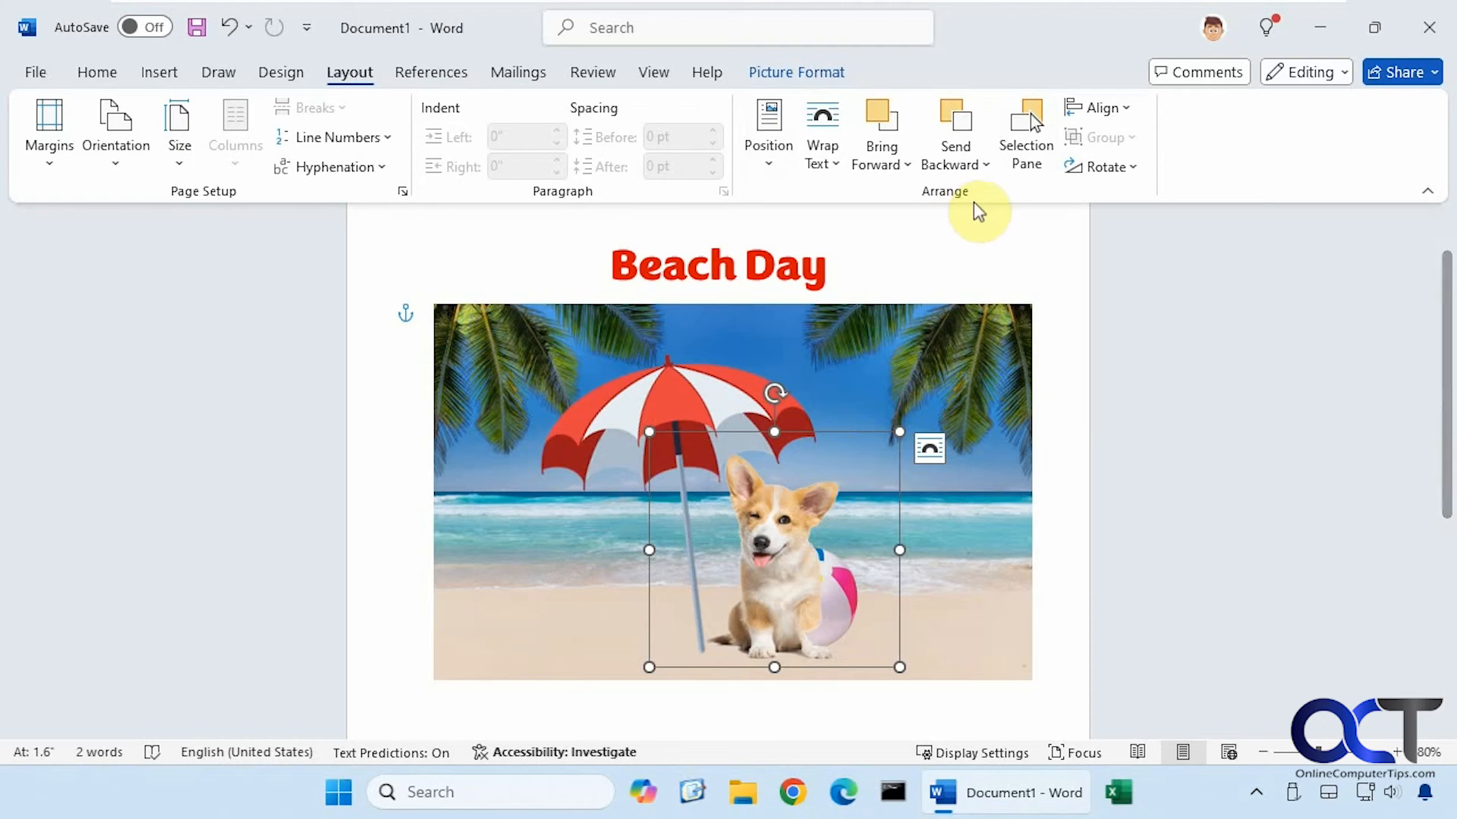
left_click(986, 165)
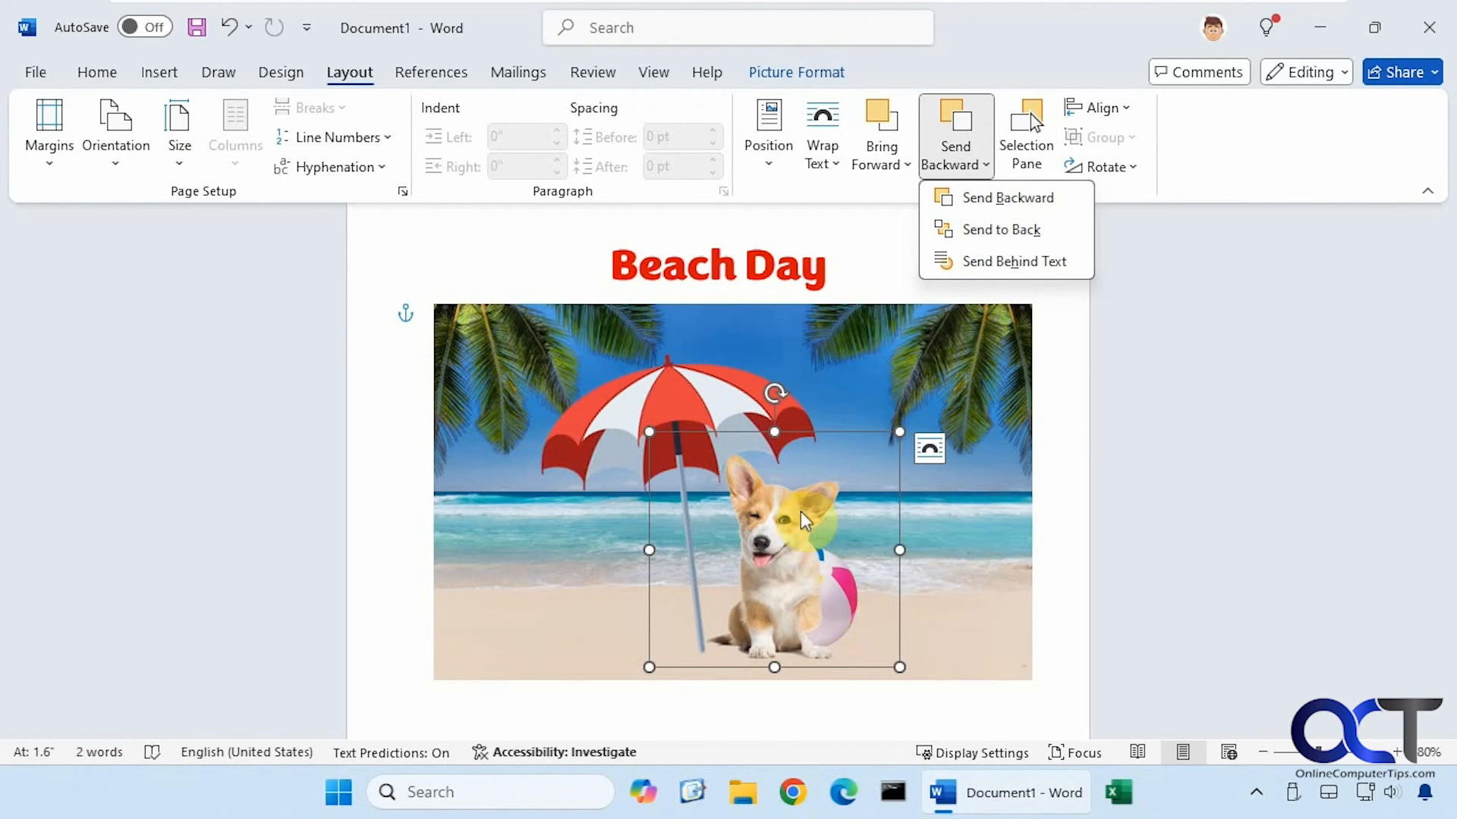
left_click(1008, 198)
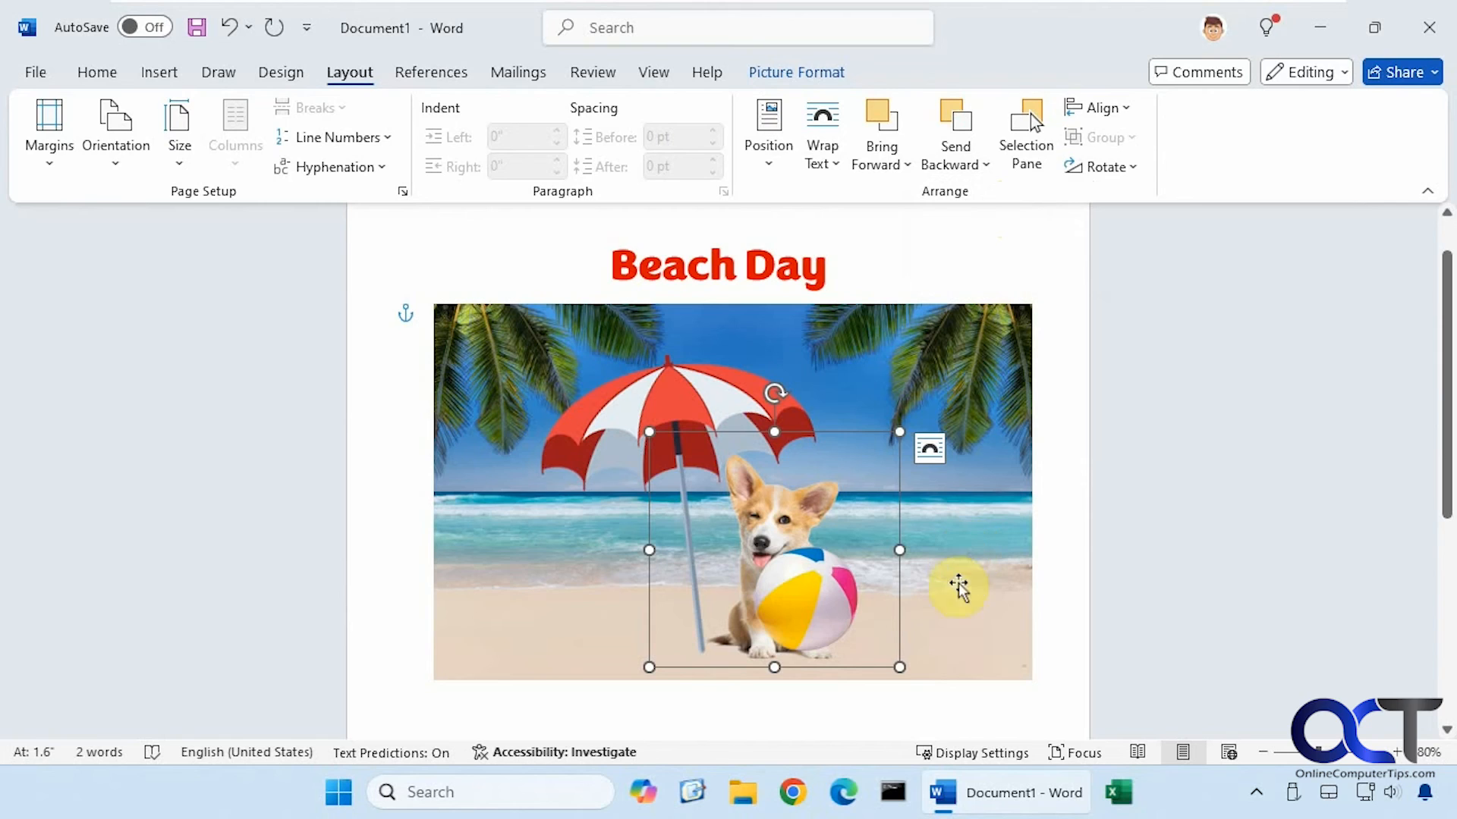
Nudge the beach ball beside the corgi's paw and shift the umbrella right, its pole behind the dog
left_click(834, 603)
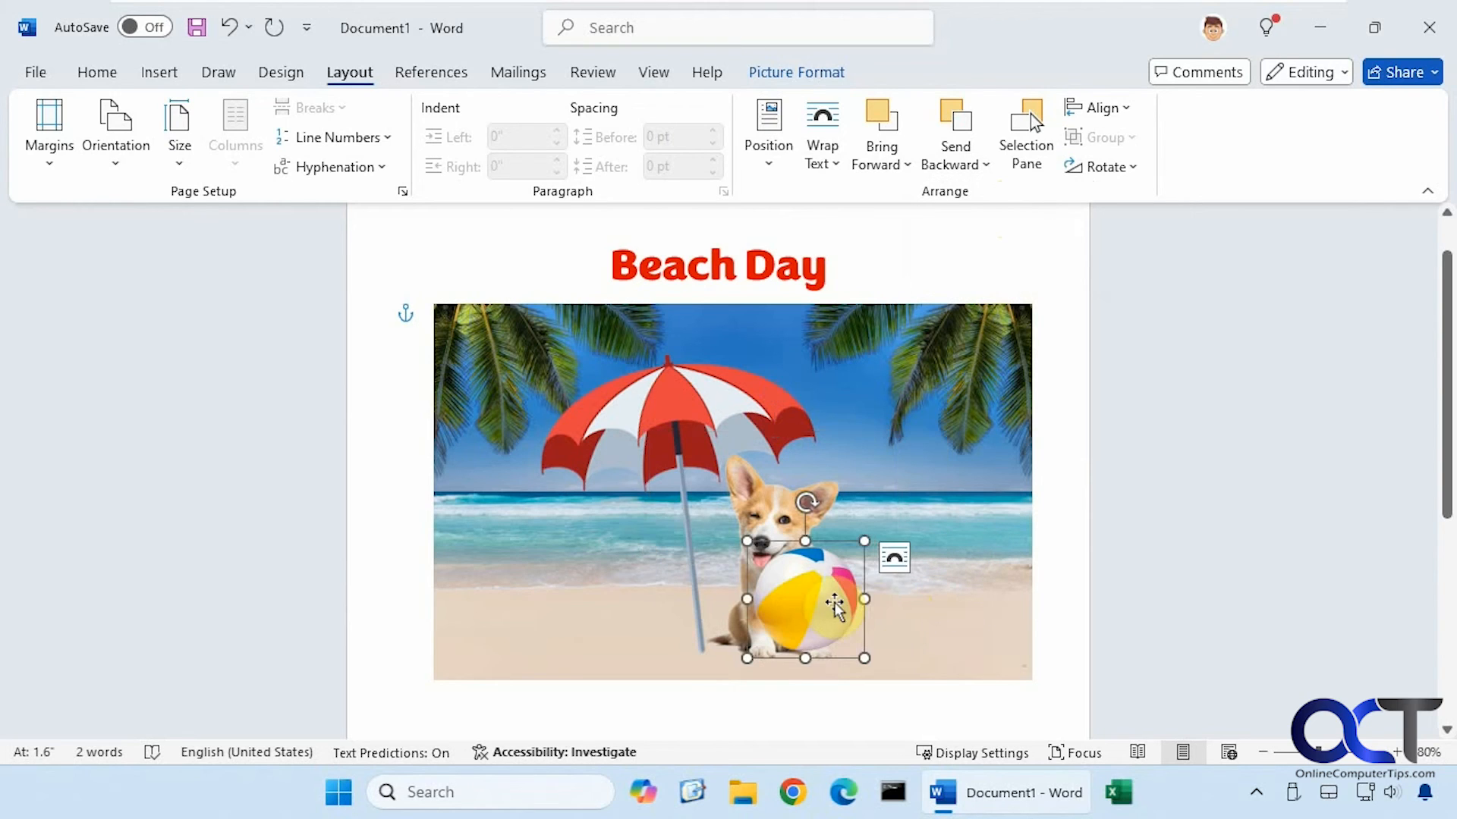
left_click_drag(820, 608, 856, 615)
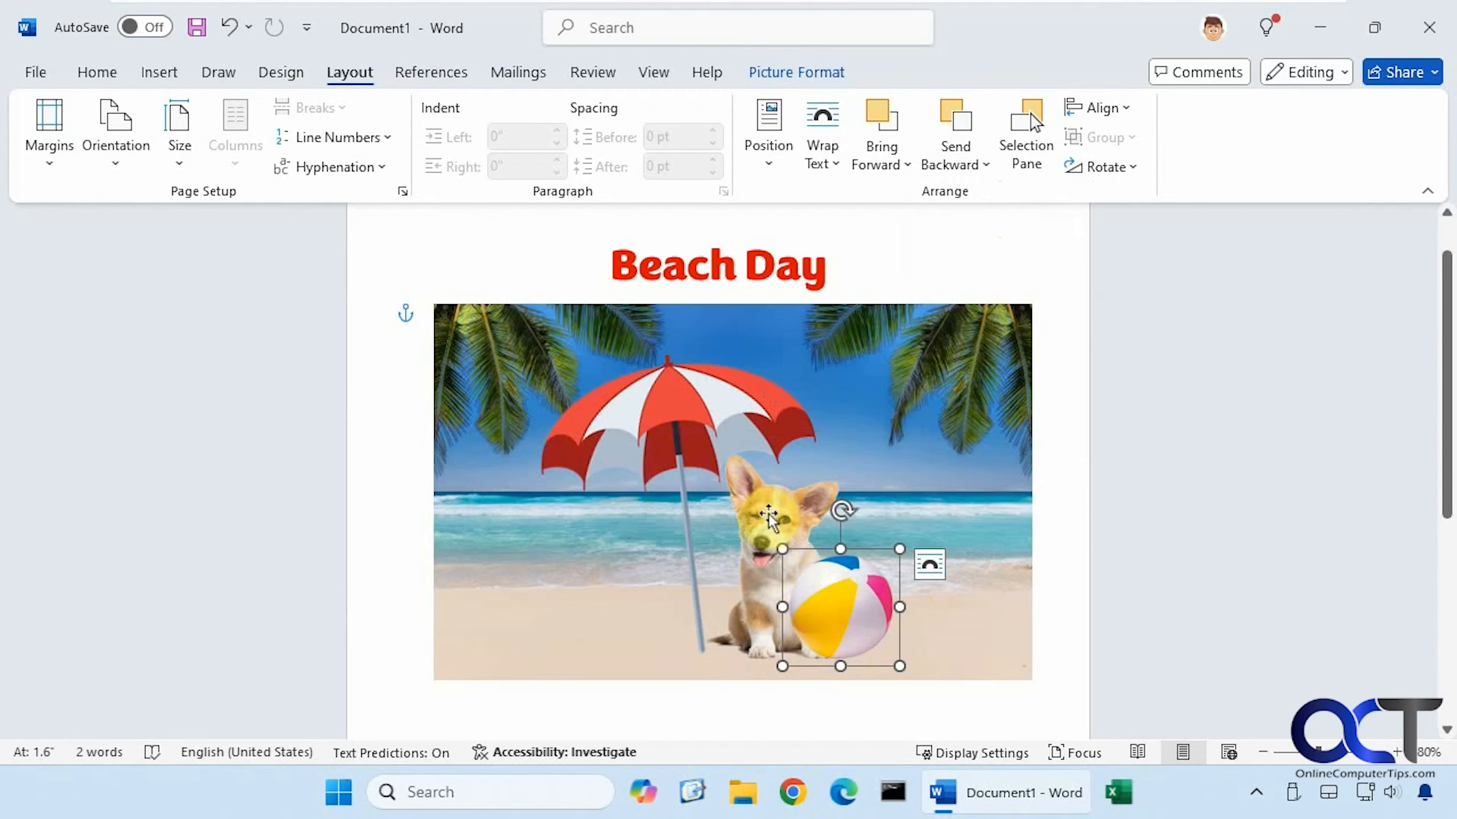
left_click(781, 514)
left_click_drag(782, 514, 803, 539)
left_click(797, 539)
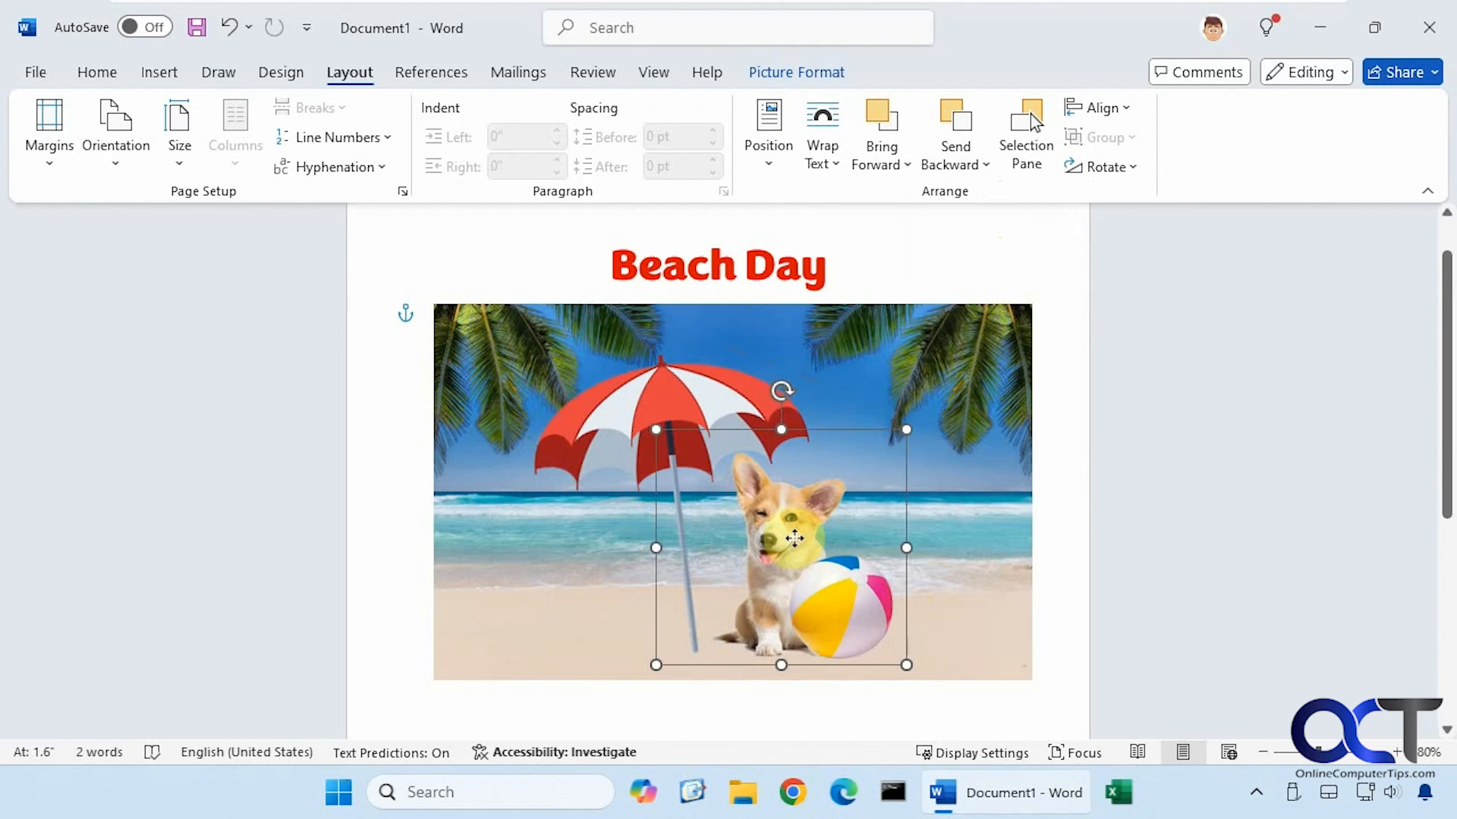
left_click(681, 401)
left_click_drag(681, 401, 717, 400)
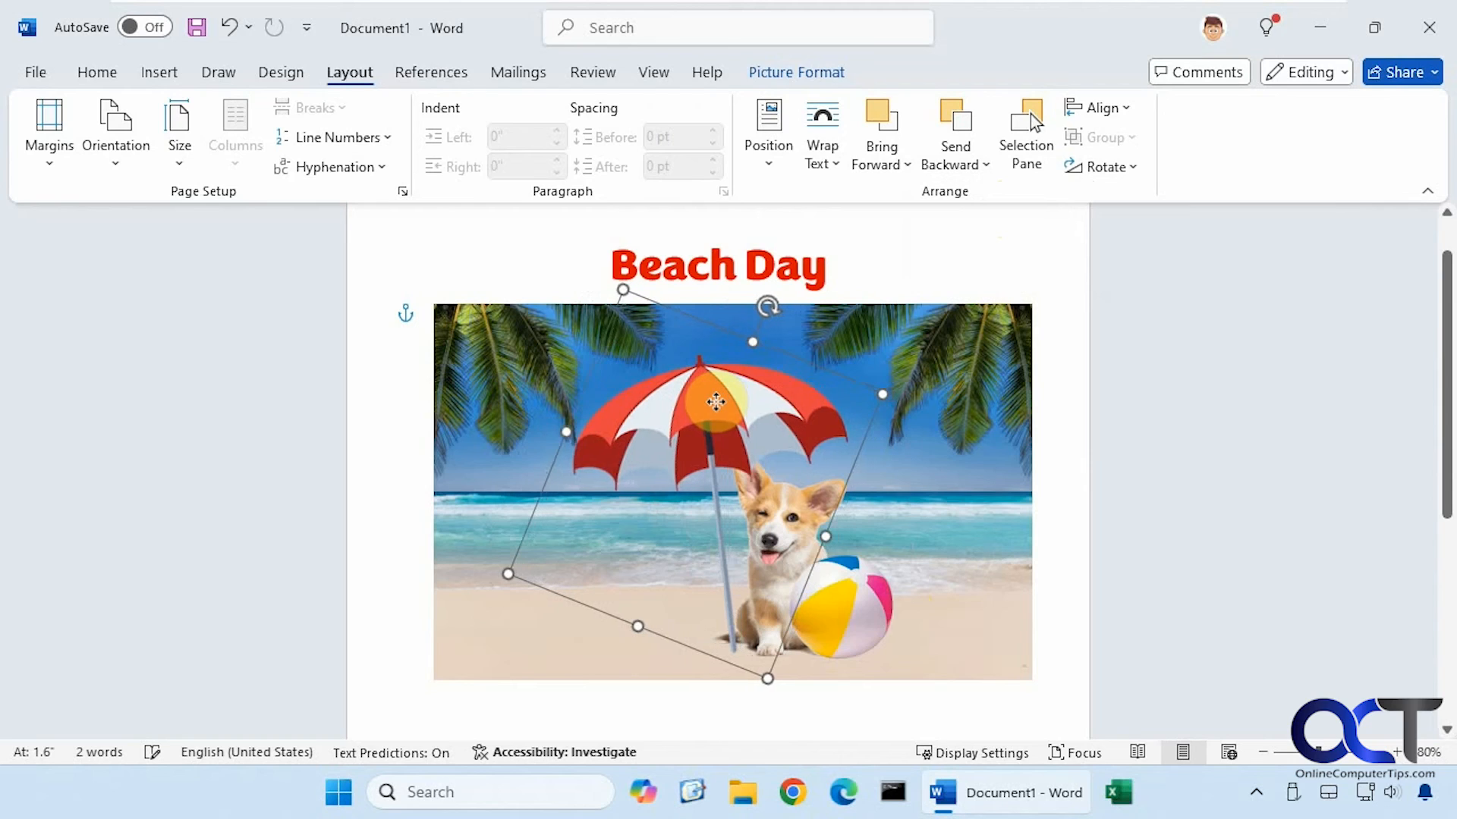
left_click(1070, 588)
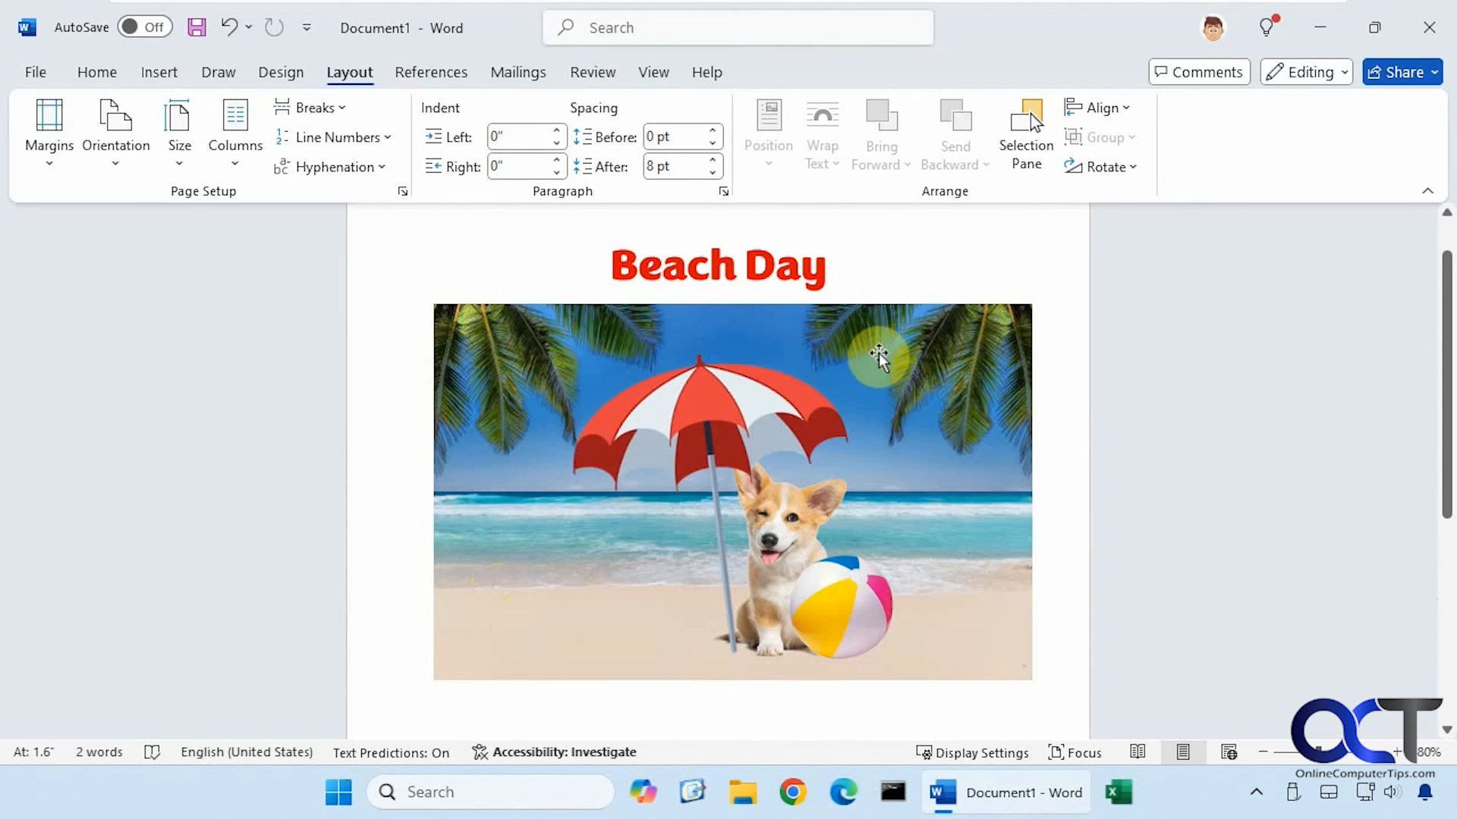
Select the beach photo, briefly open and dismiss the Insert Pictures choices, then select the tilted umbrella
left_click(909, 407)
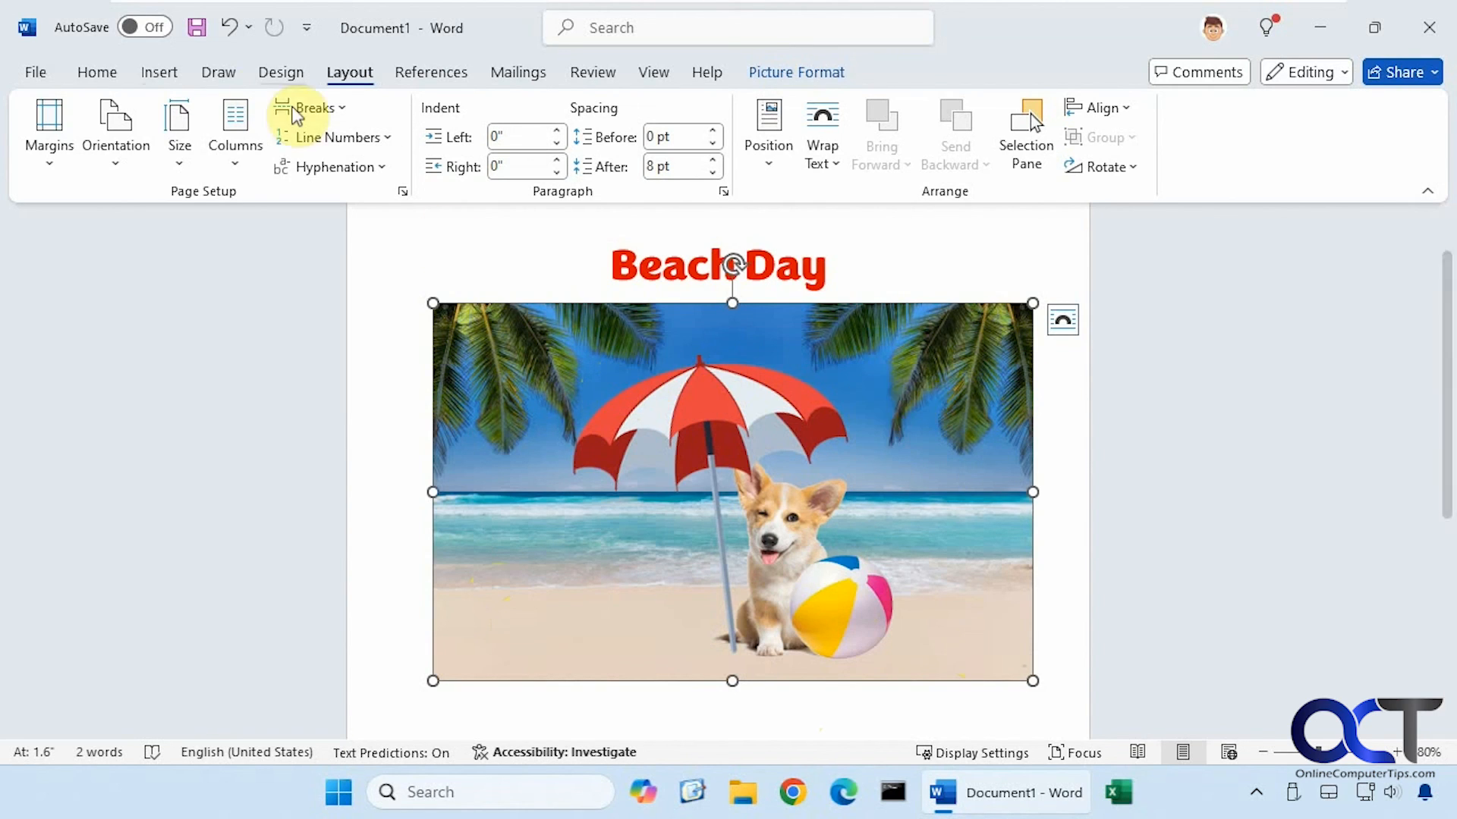
left_click(167, 80)
left_click(246, 156)
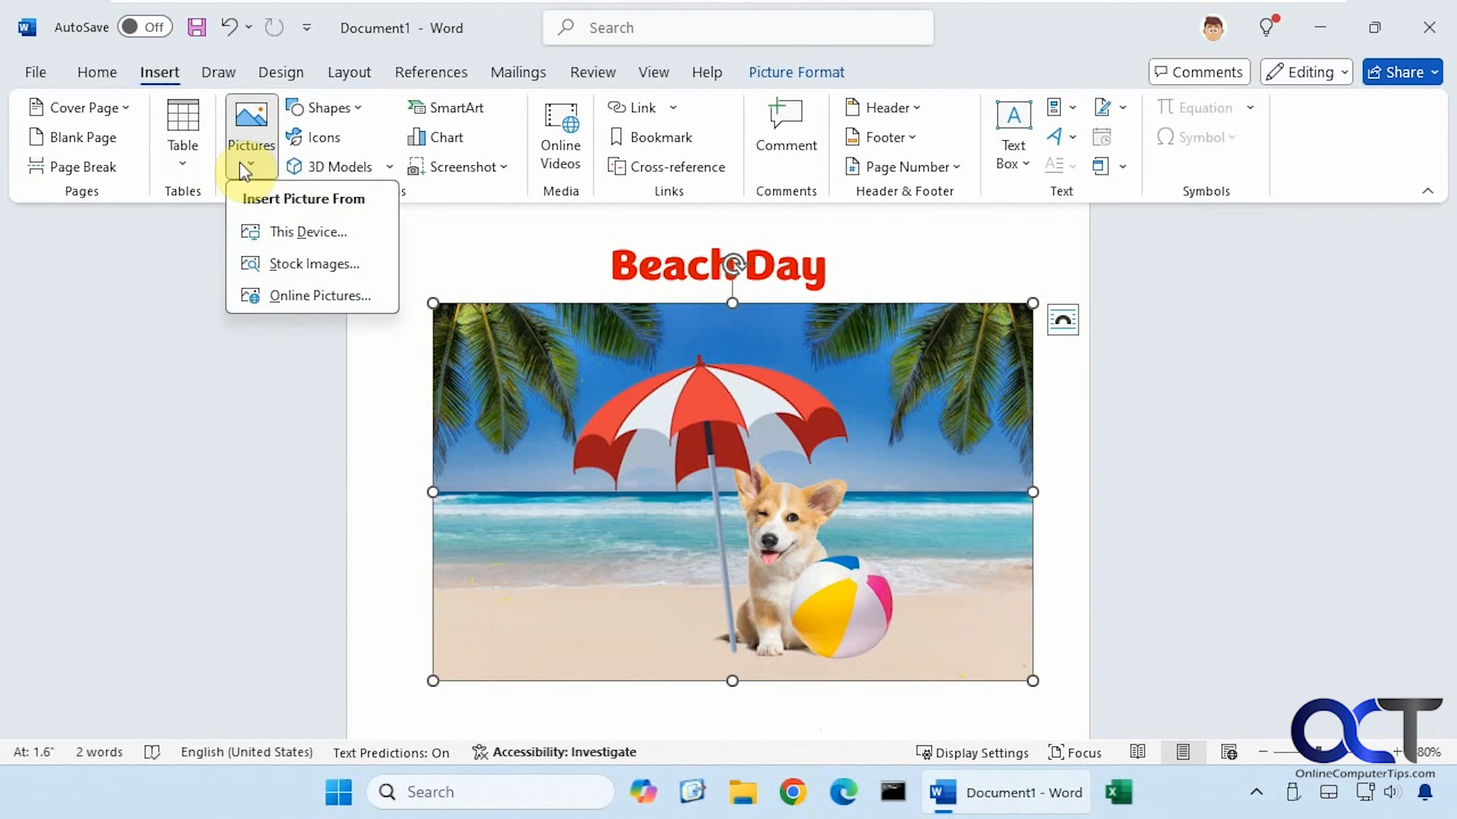
left_click(387, 454)
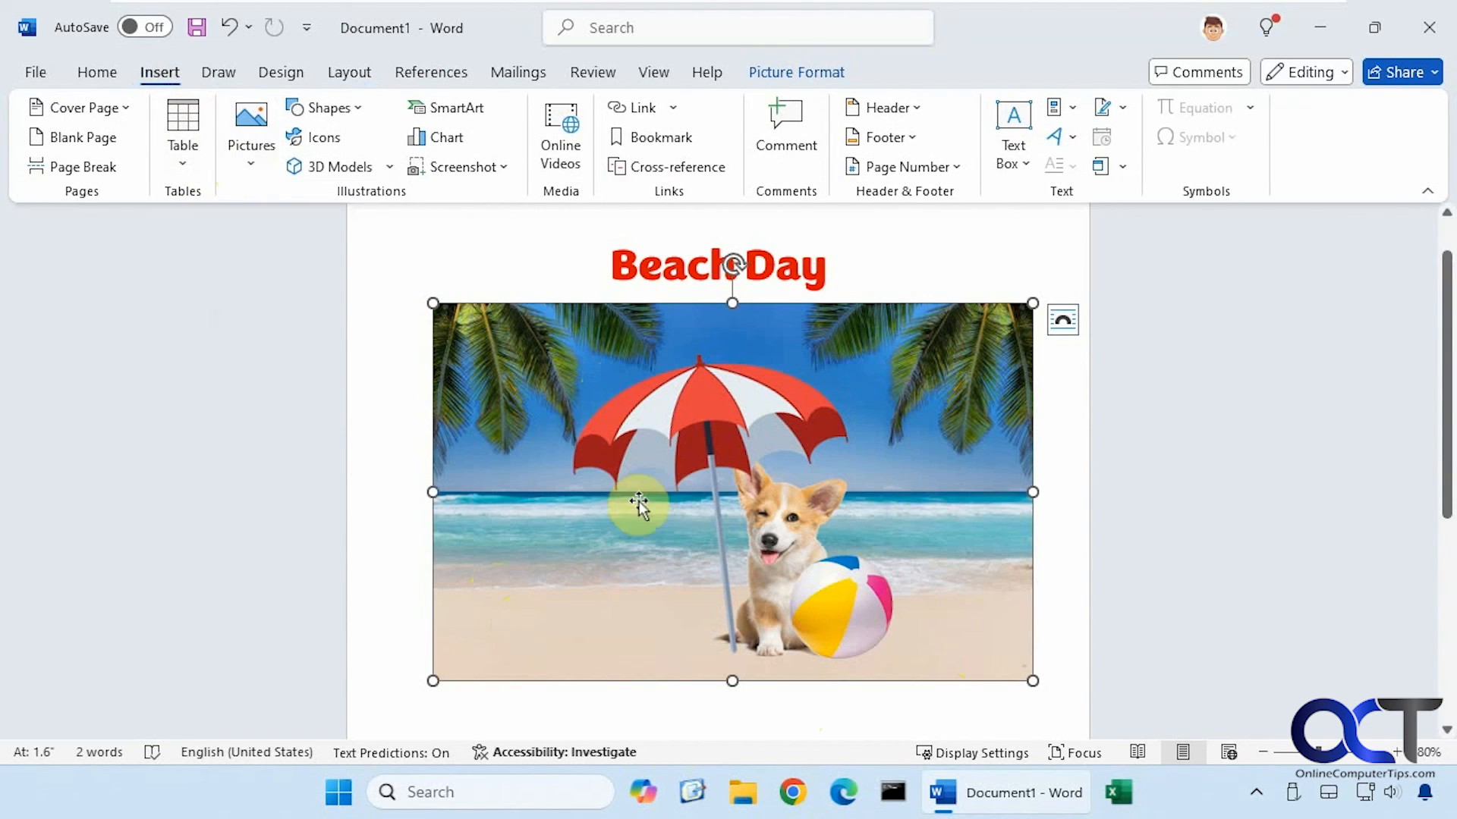
left_click(785, 538)
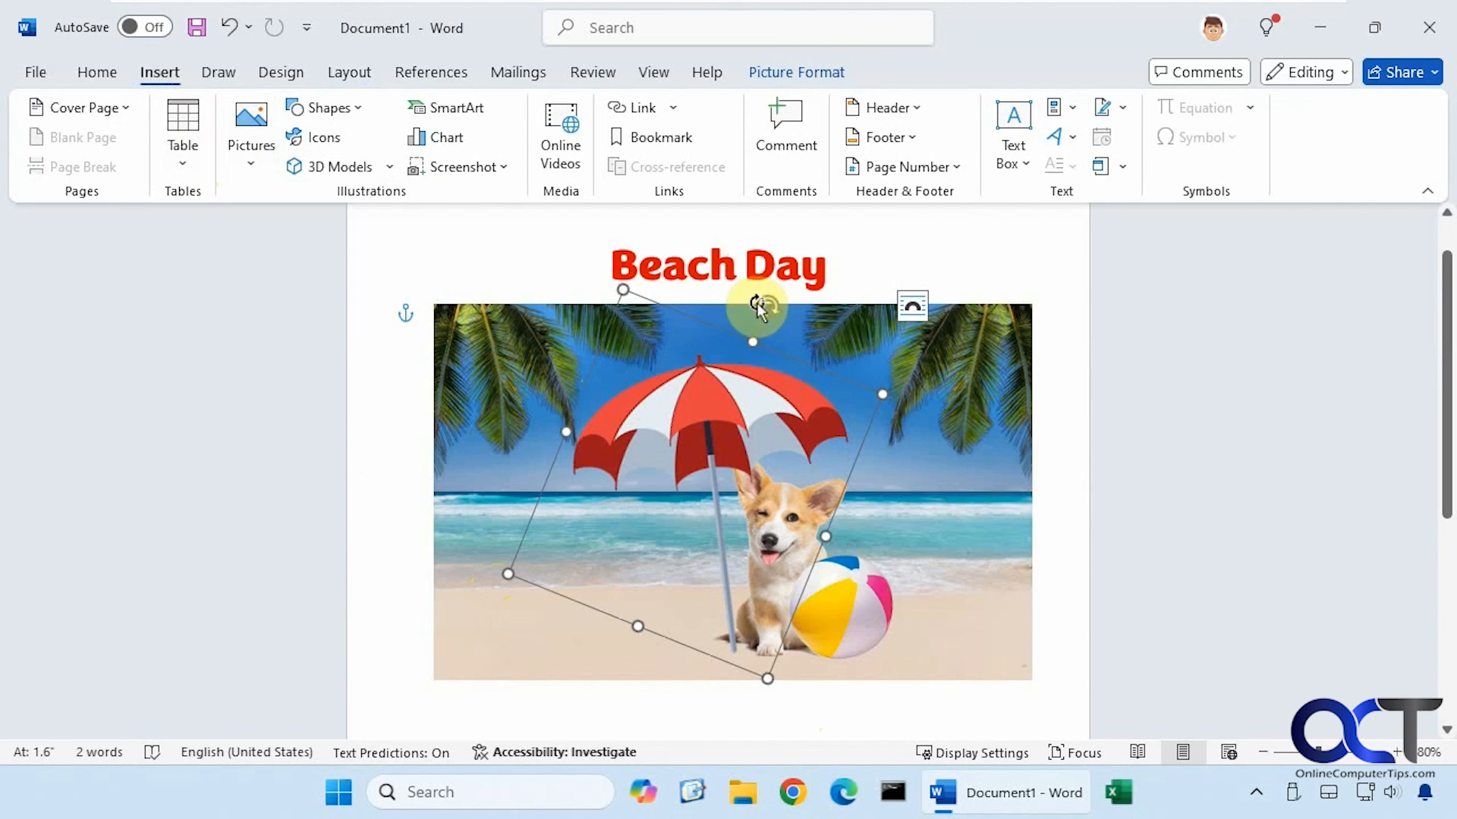
Nudge the beach ball right so it rests on the sand just clear of the corgi's leg
left_click(842, 601)
left_click_drag(842, 601, 877, 605)
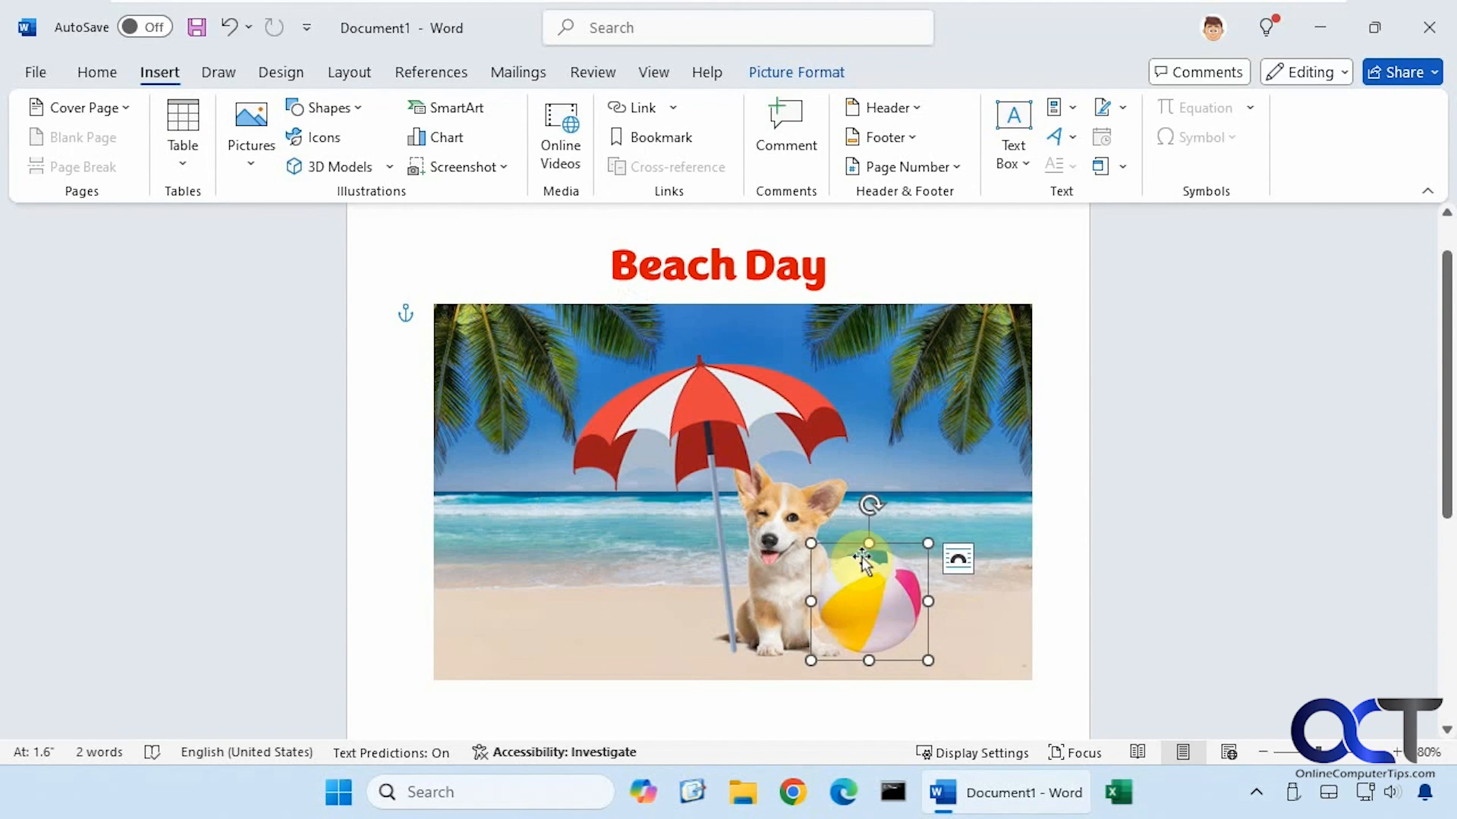
left_click(789, 72)
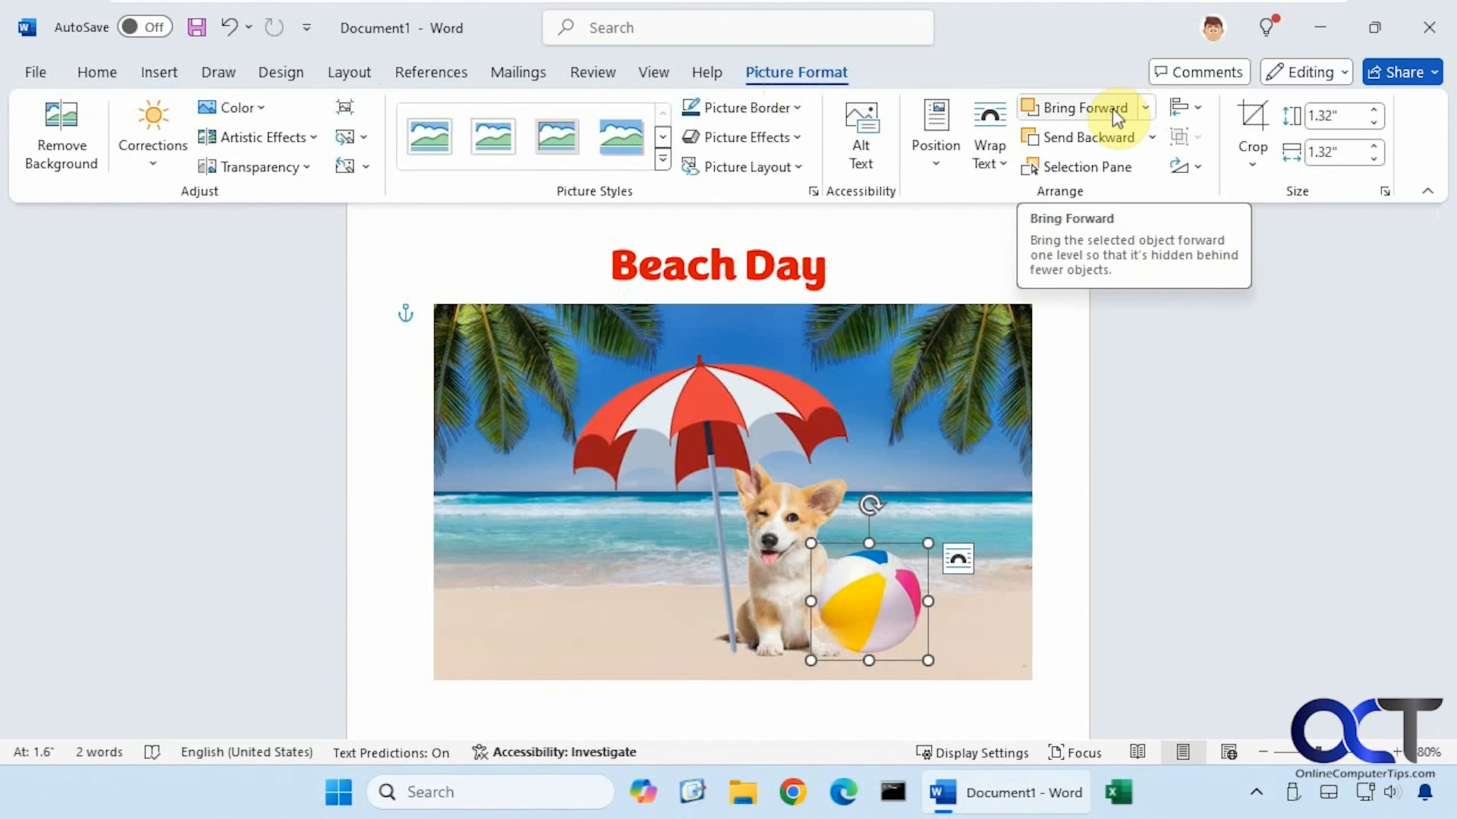